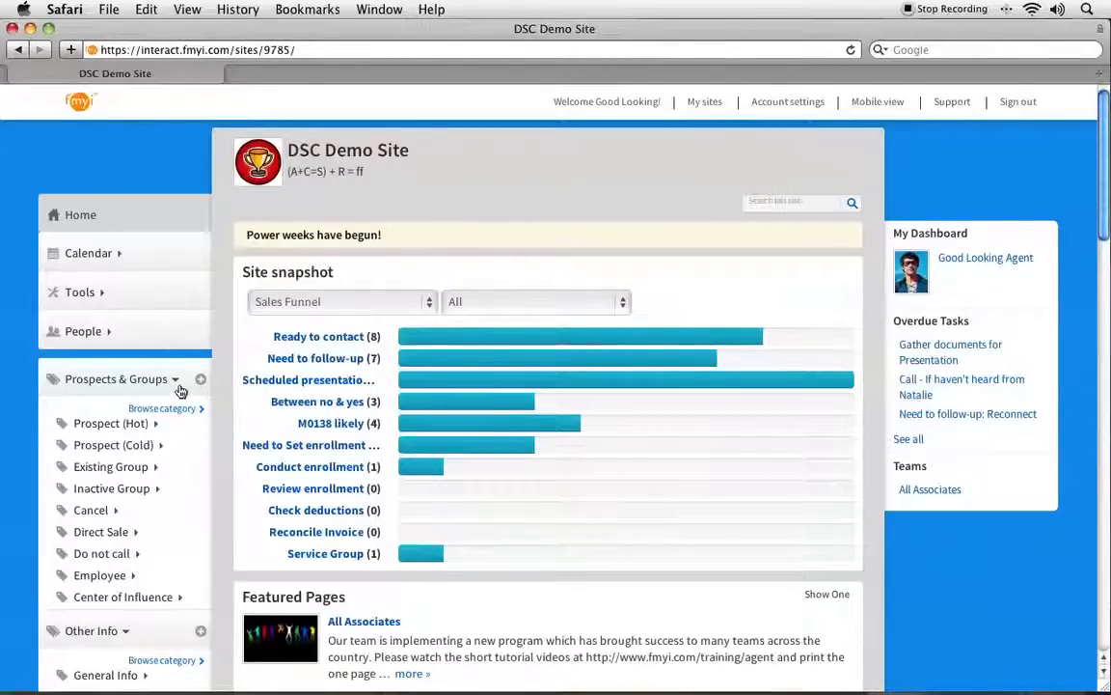
Start a new Prospects & Groups page named "Al's Flower Shop" with the description "They have two locations.".
{"action": "left_click", "coordinate": [200, 381]}
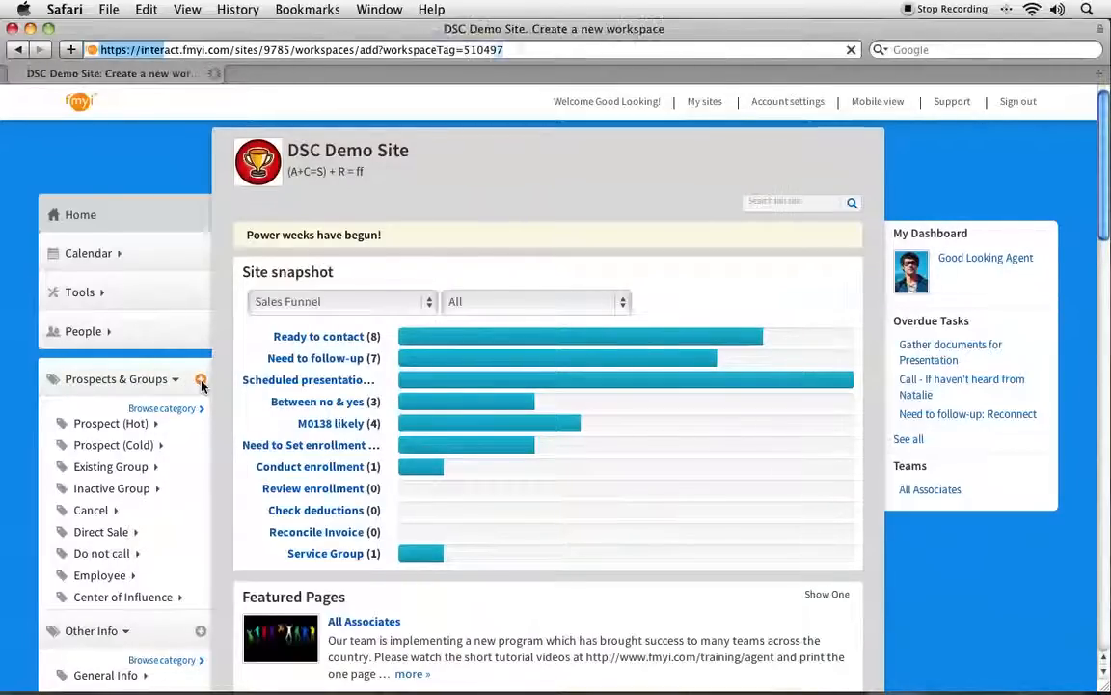
{"action": "left_click", "coordinate": [278, 305]}
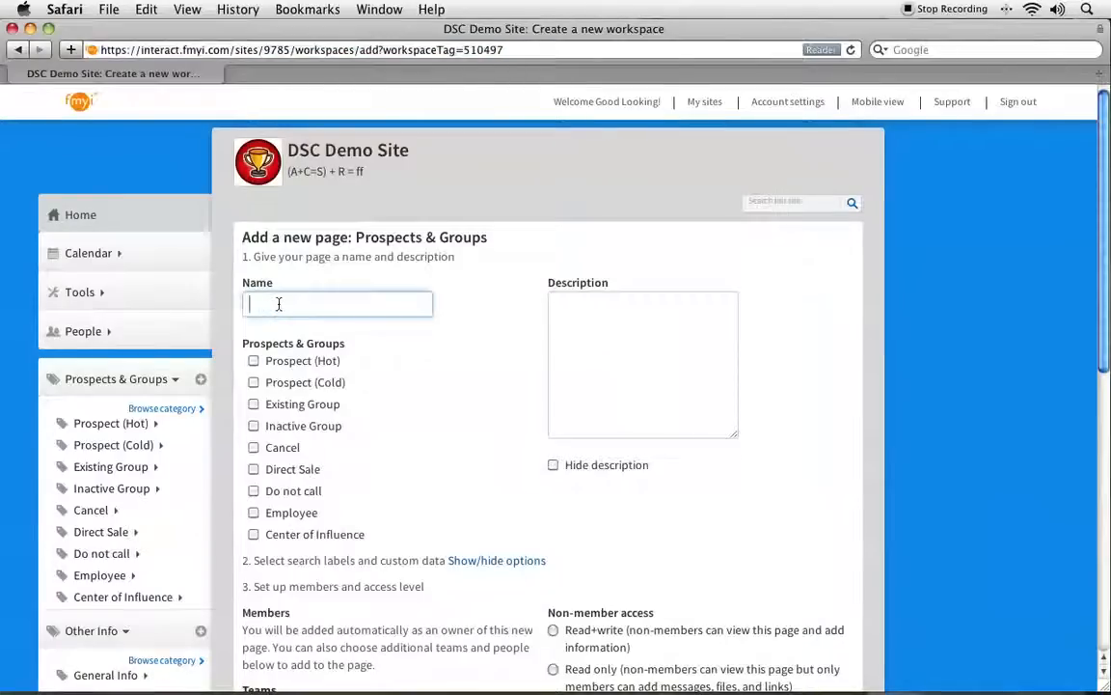
{"action": "type", "text": "Al's Flower Shop"}
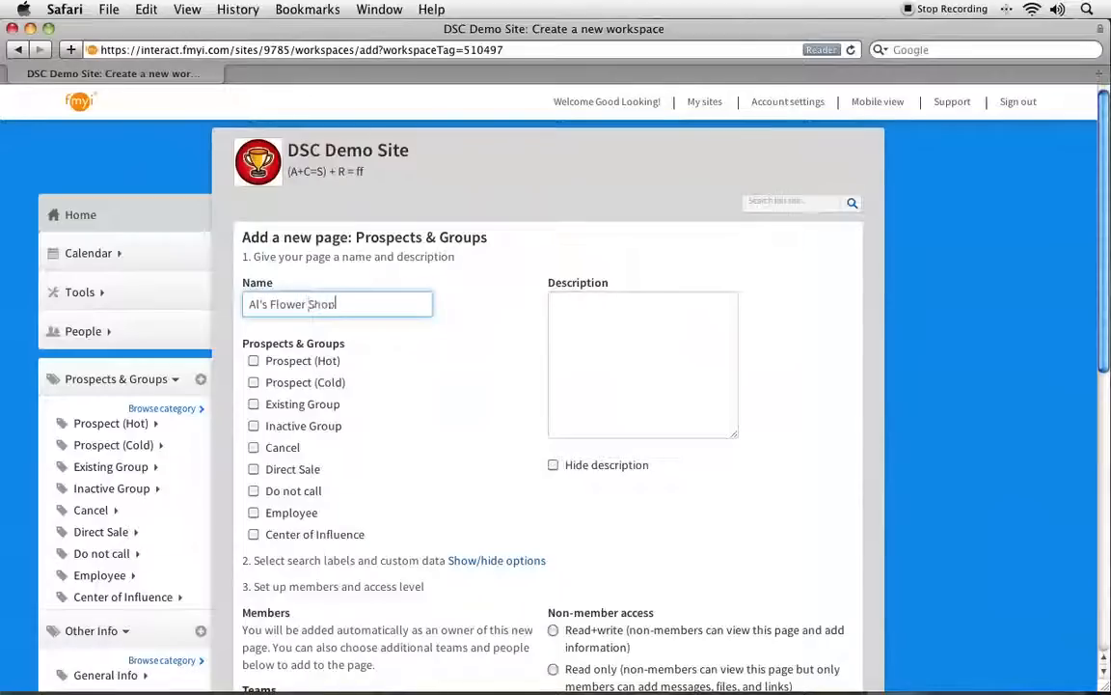
{"action": "left_click", "coordinate": [603, 331]}
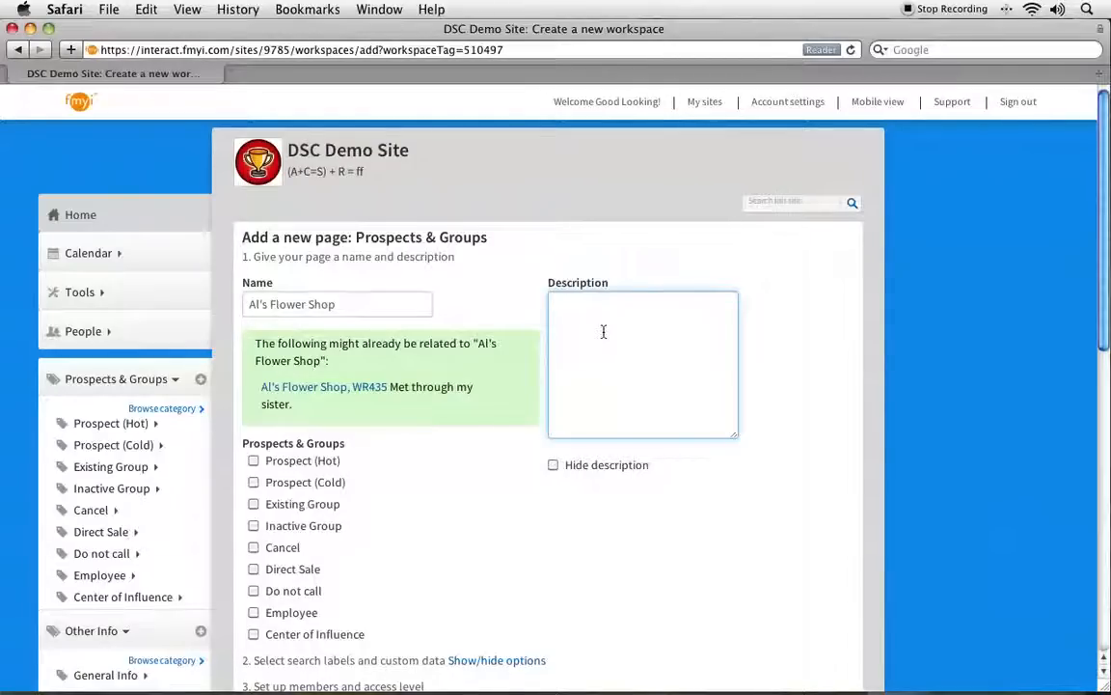
{"action": "type", "text": "They have two locations."}
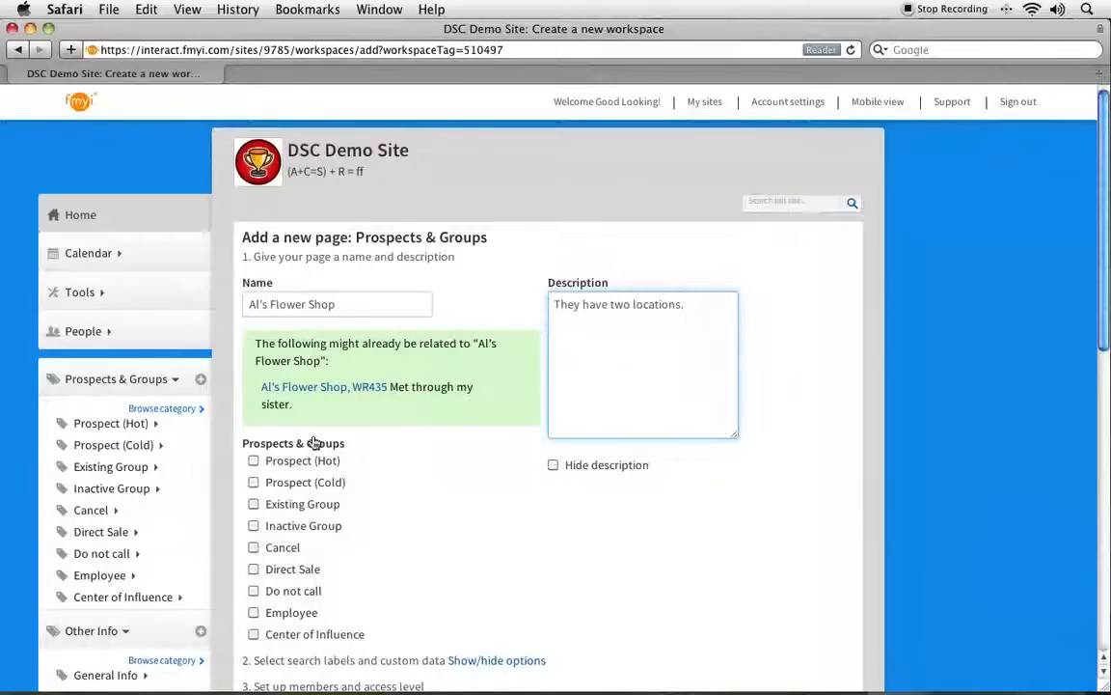
Assign the new page to the Prospect (Hot) and Do not call categories.
{"action": "scroll", "coordinate": [328, 439], "scroll_direction": "down", "scroll_amount": 3}
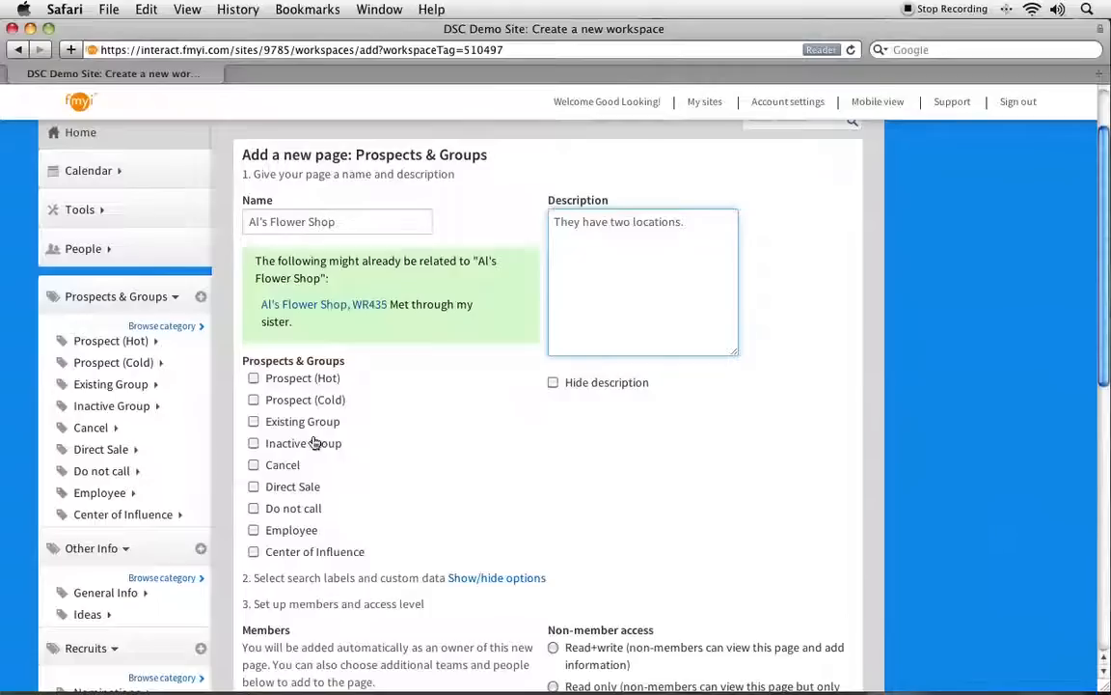
{"action": "left_click", "coordinate": [254, 378]}
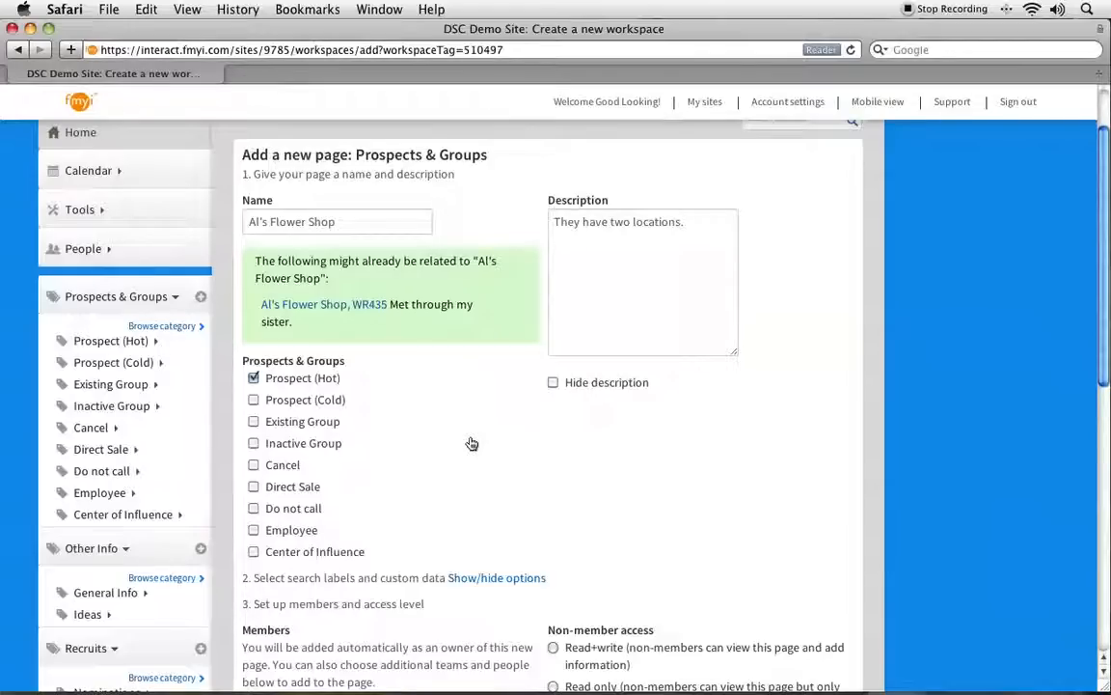
{"action": "scroll", "coordinate": [471, 443], "scroll_direction": "down", "scroll_amount": 5}
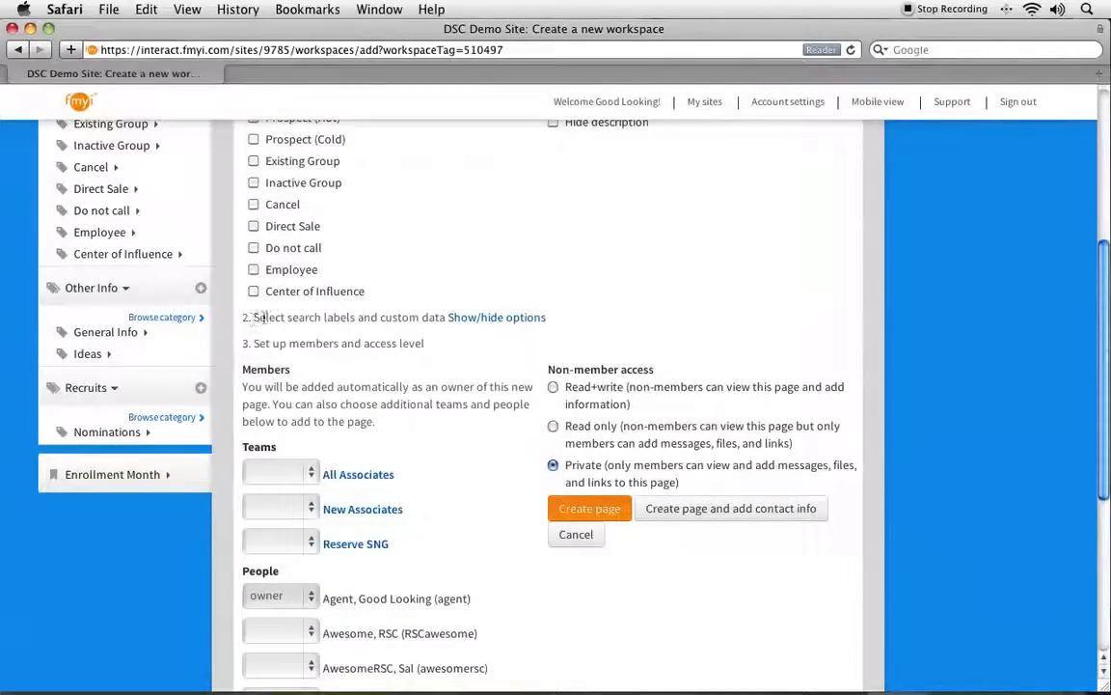
{"action": "left_click_drag", "start_coordinate": [252, 318], "coordinate": [441, 320]}
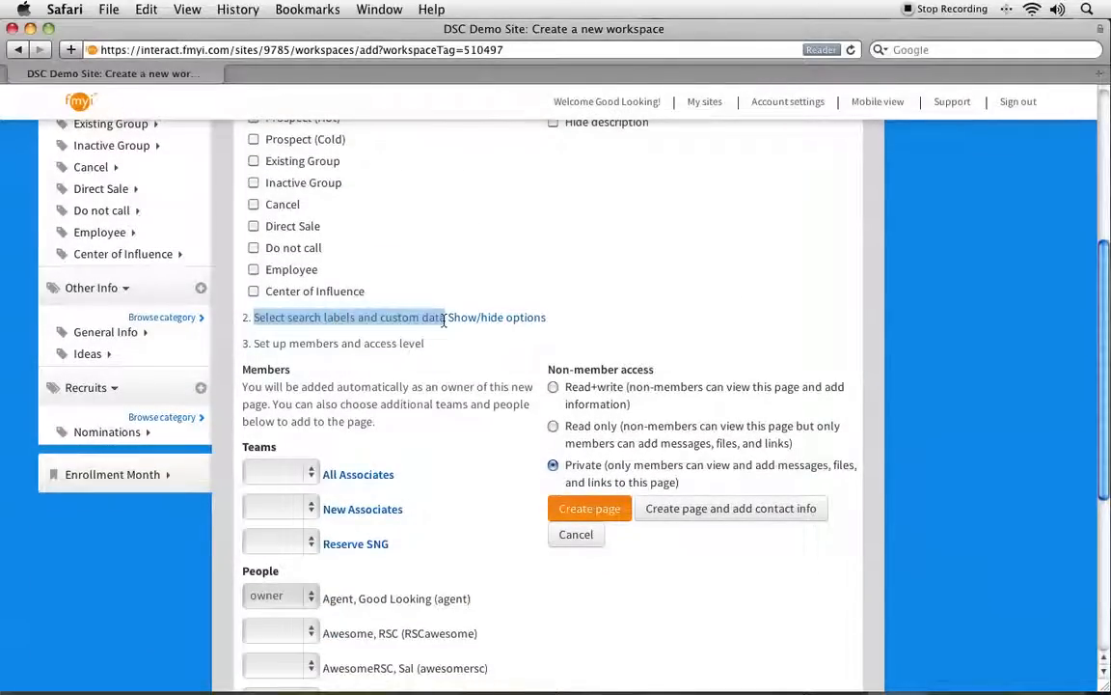
{"action": "left_click", "coordinate": [381, 258]}
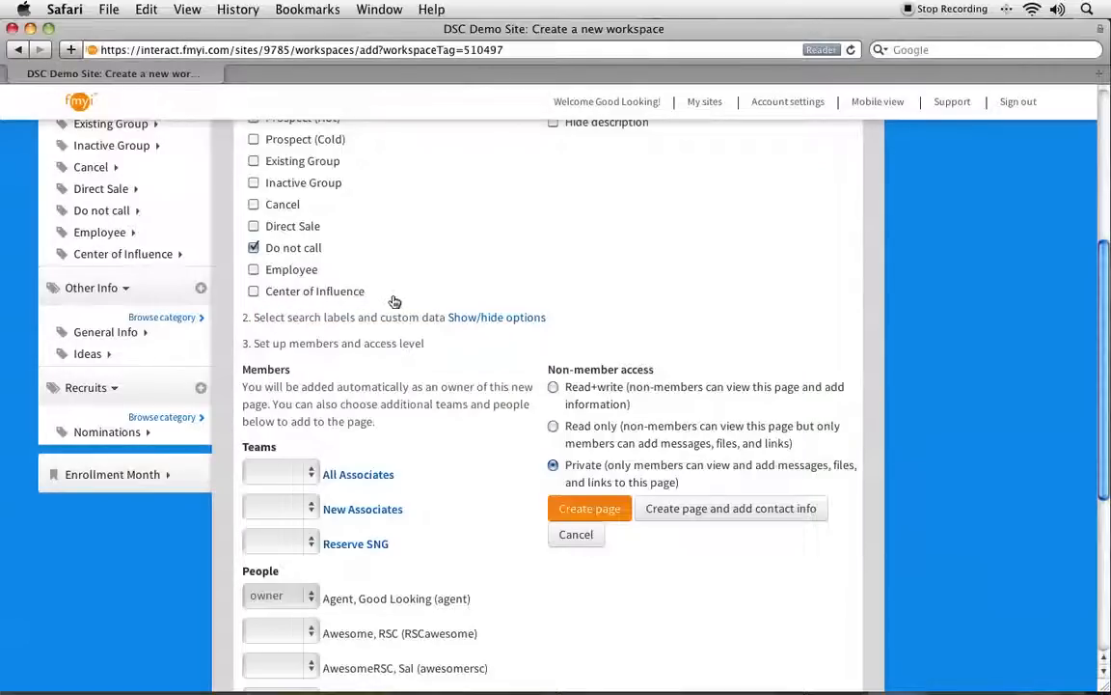
Show the optional search labels and custom data, examine the available labels and account detail fields, and hide them again.
{"action": "left_click", "coordinate": [463, 319]}
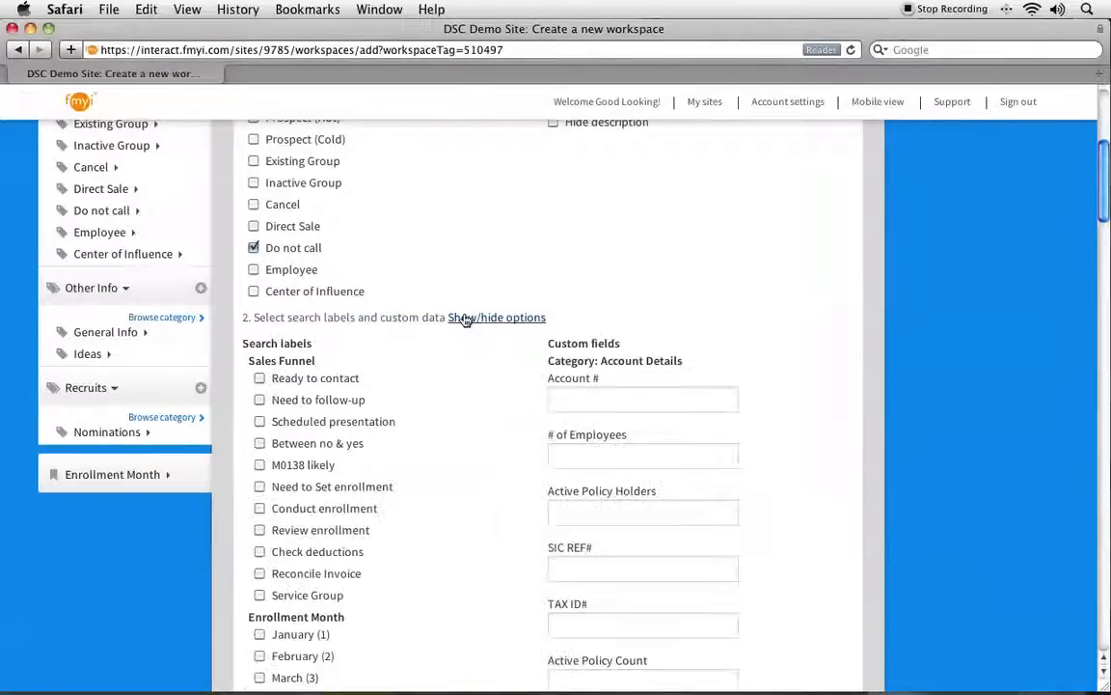
{"action": "scroll", "coordinate": [463, 318], "scroll_direction": "down", "scroll_amount": 5}
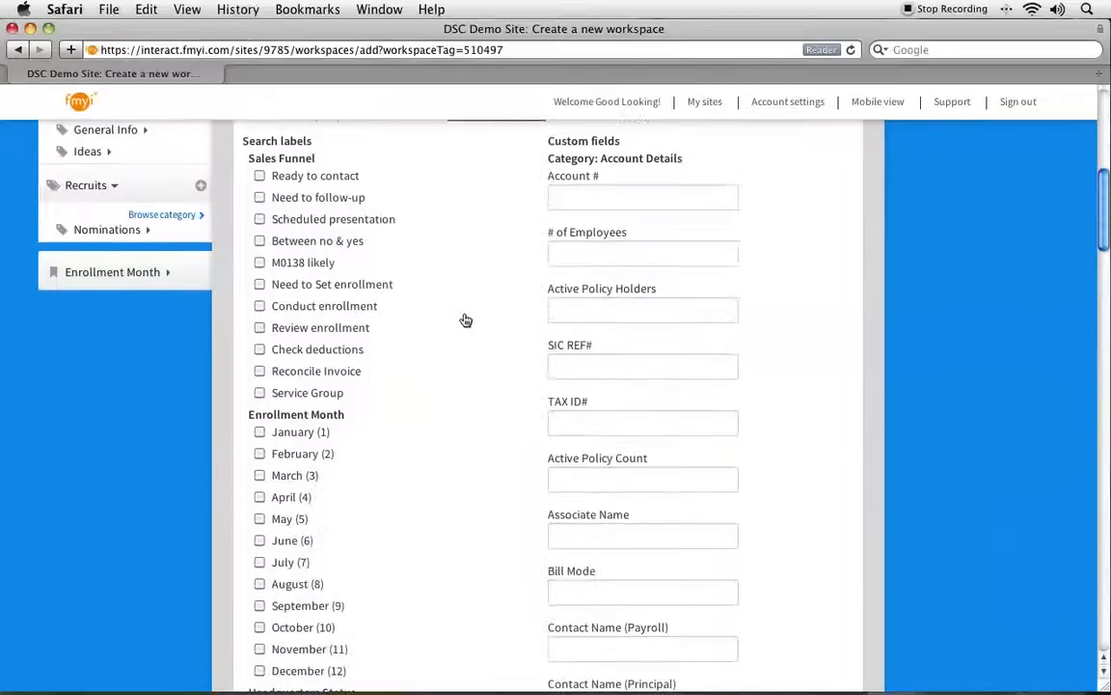
{"action": "left_click", "coordinate": [578, 203]}
{"action": "left_click", "coordinate": [573, 252]}
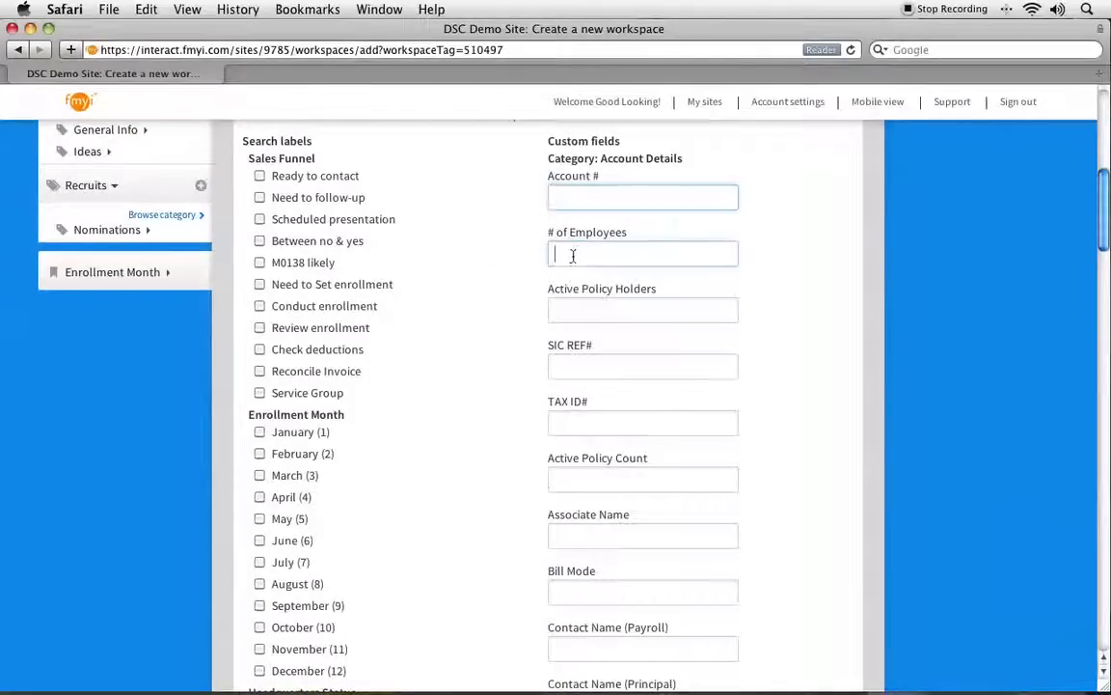
{"action": "left_click", "coordinate": [582, 310]}
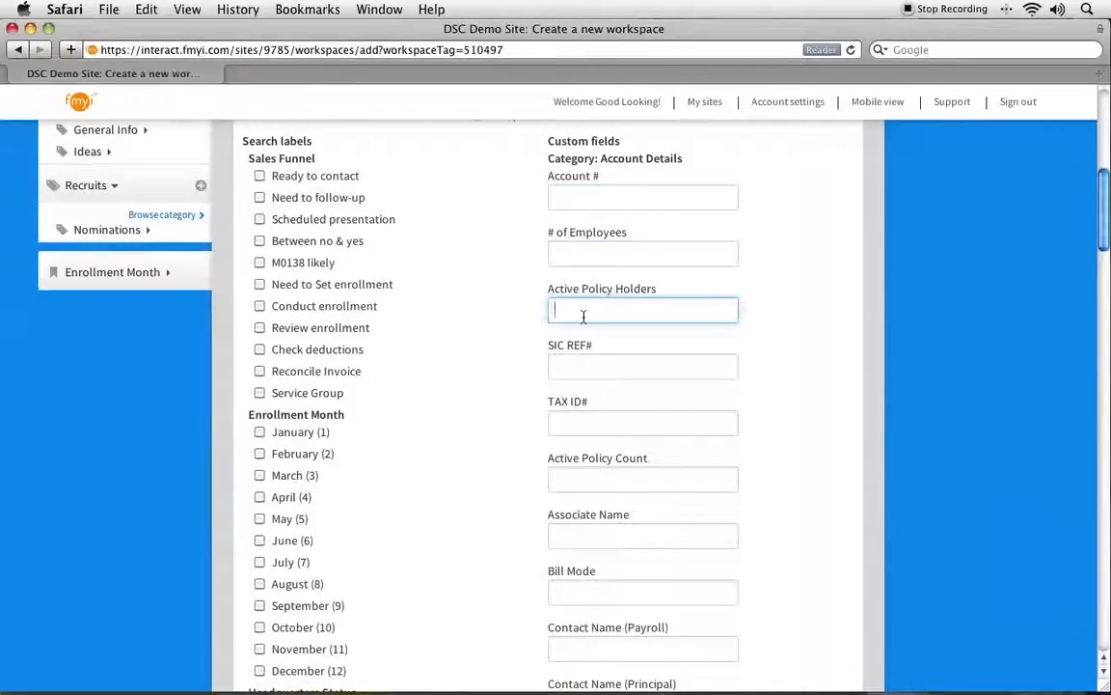
{"action": "triple_click", "coordinate": [260, 417]}
{"action": "left_click", "coordinate": [470, 507]}
{"action": "scroll", "coordinate": [470, 508], "scroll_direction": "down", "scroll_amount": 4}
{"action": "left_click", "coordinate": [280, 338]}
{"action": "scroll", "coordinate": [454, 367], "scroll_direction": "up", "scroll_amount": 12}
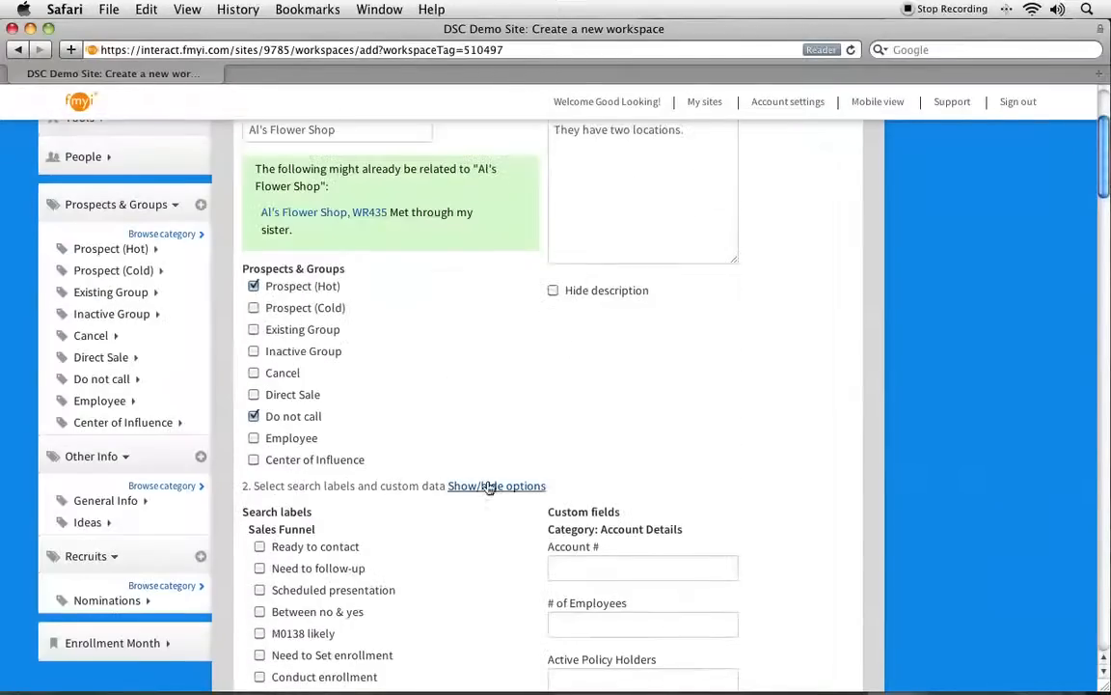
{"action": "left_click", "coordinate": [489, 486]}
Examine the Private non-member access option and the teams and people available as members of the page.
{"action": "scroll", "coordinate": [490, 487], "scroll_direction": "down", "scroll_amount": 5}
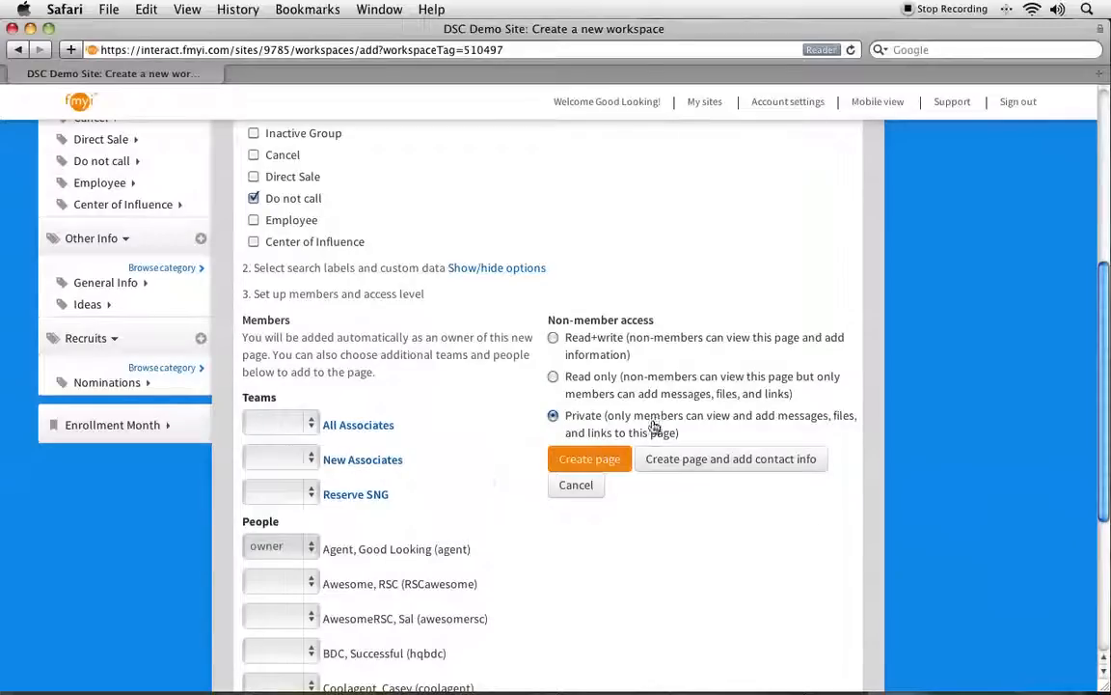
{"action": "left_click_drag", "start_coordinate": [680, 433], "coordinate": [567, 423]}
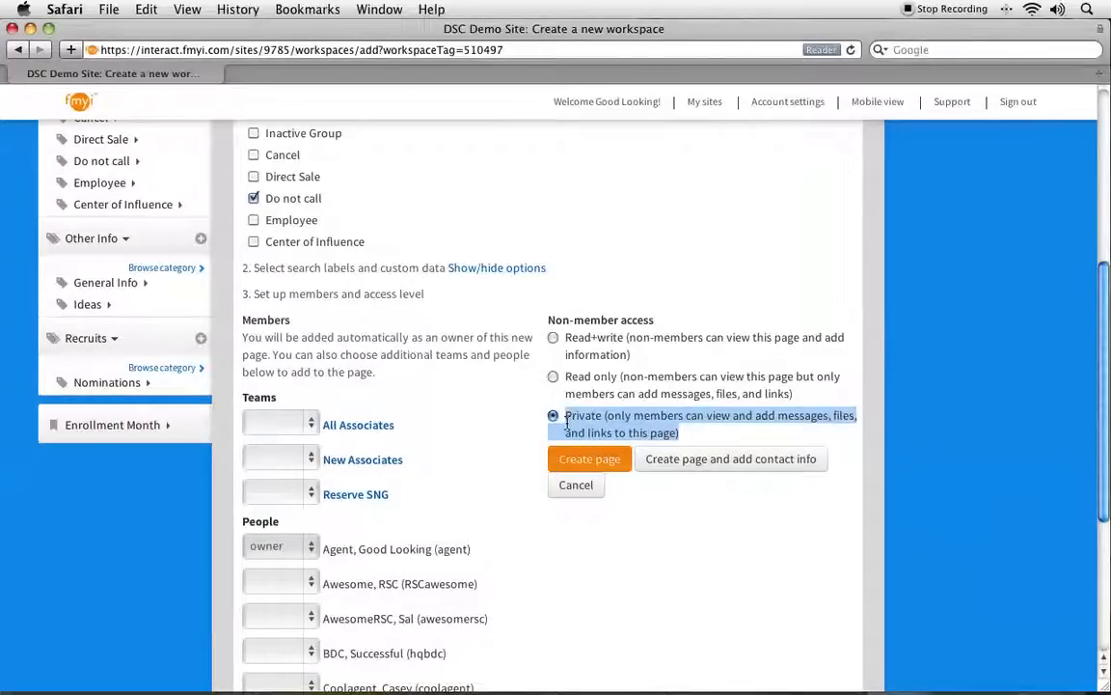
{"action": "left_click", "coordinate": [471, 446]}
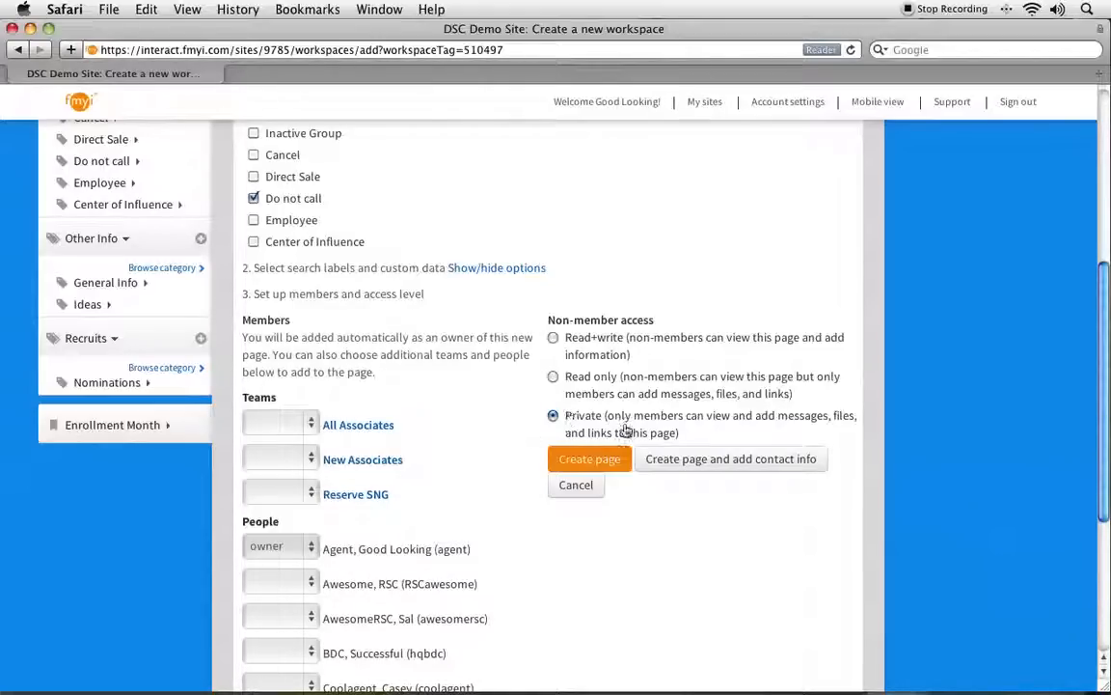
{"action": "scroll", "coordinate": [390, 452], "scroll_direction": "down", "scroll_amount": 5}
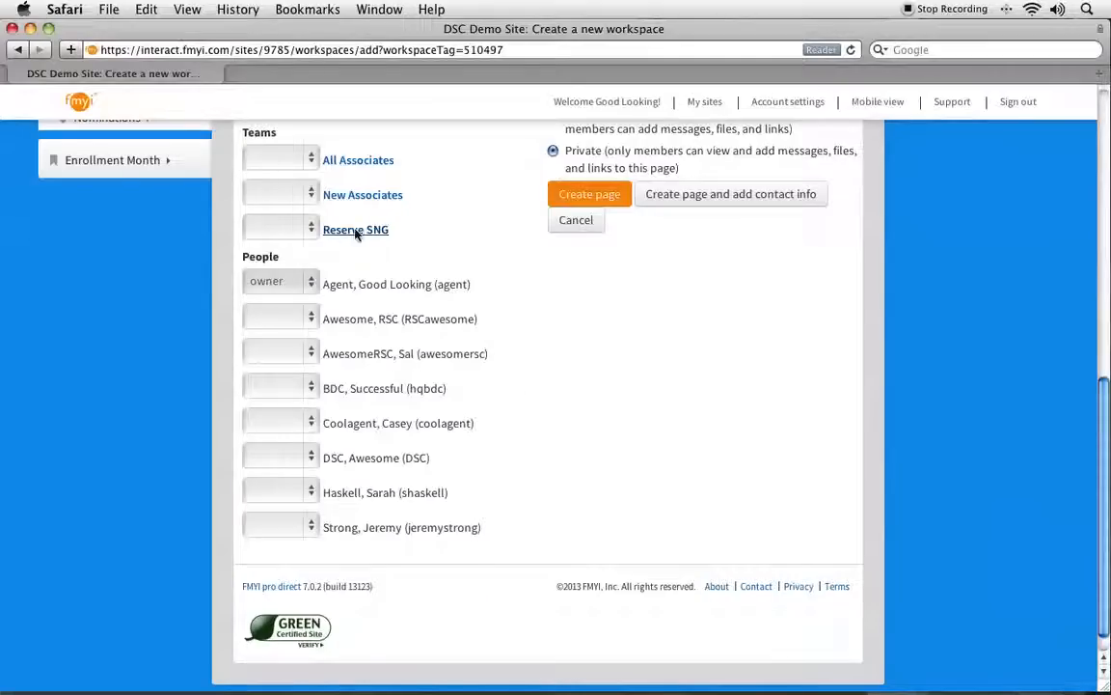
{"action": "left_click_drag", "start_coordinate": [319, 281], "coordinate": [469, 289]}
{"action": "left_click", "coordinate": [398, 310]}
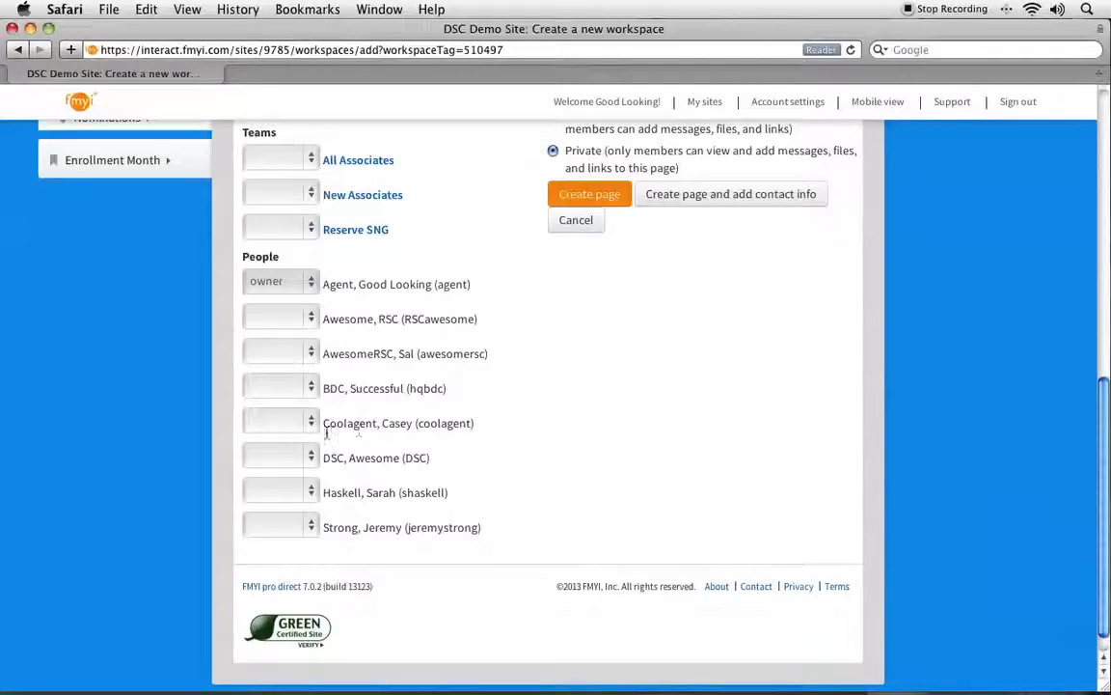
Give the fifth person in the People list read+write access, and create the page with contact info added next.
{"action": "left_click", "coordinate": [294, 426]}
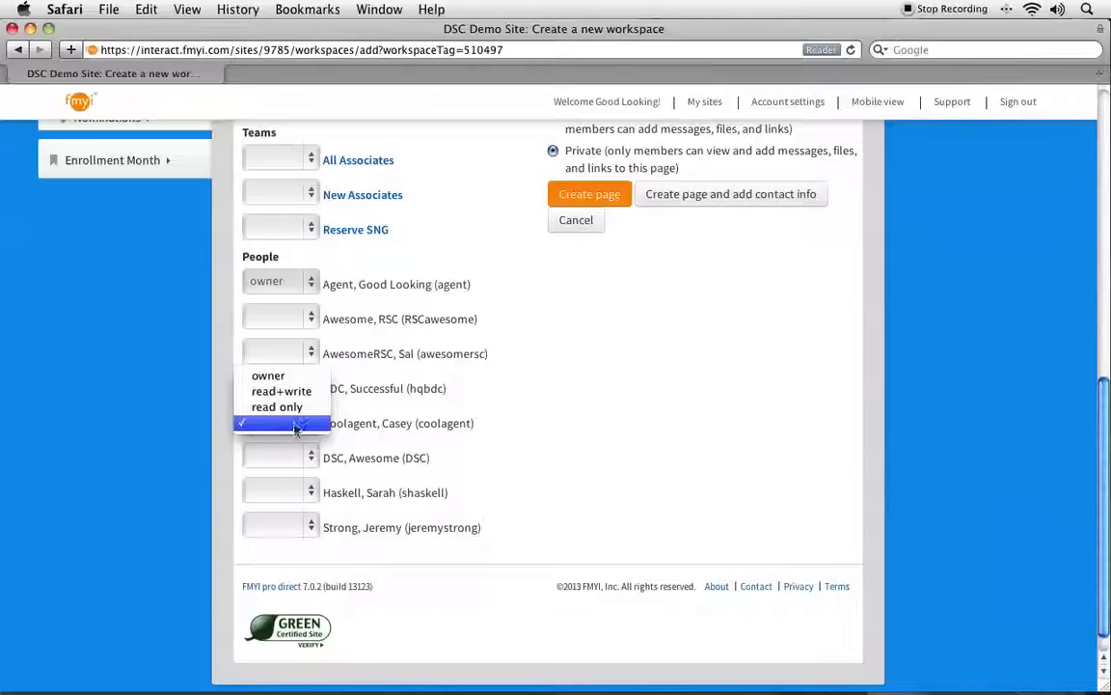
{"action": "left_click", "coordinate": [270, 376]}
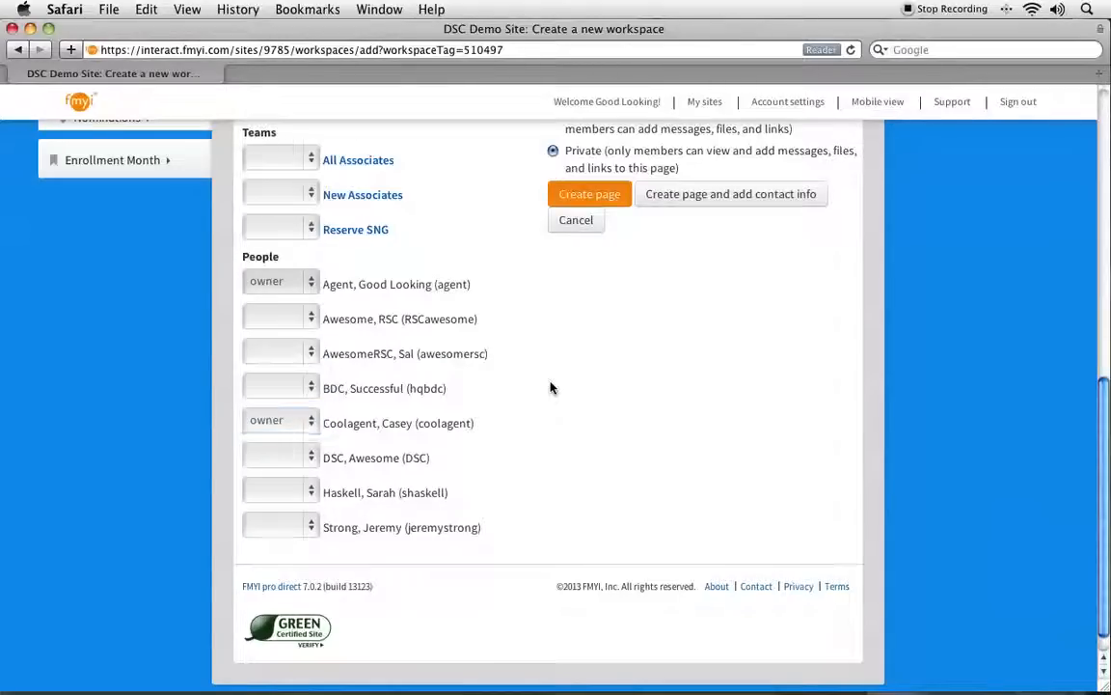
{"action": "left_click", "coordinate": [280, 422]}
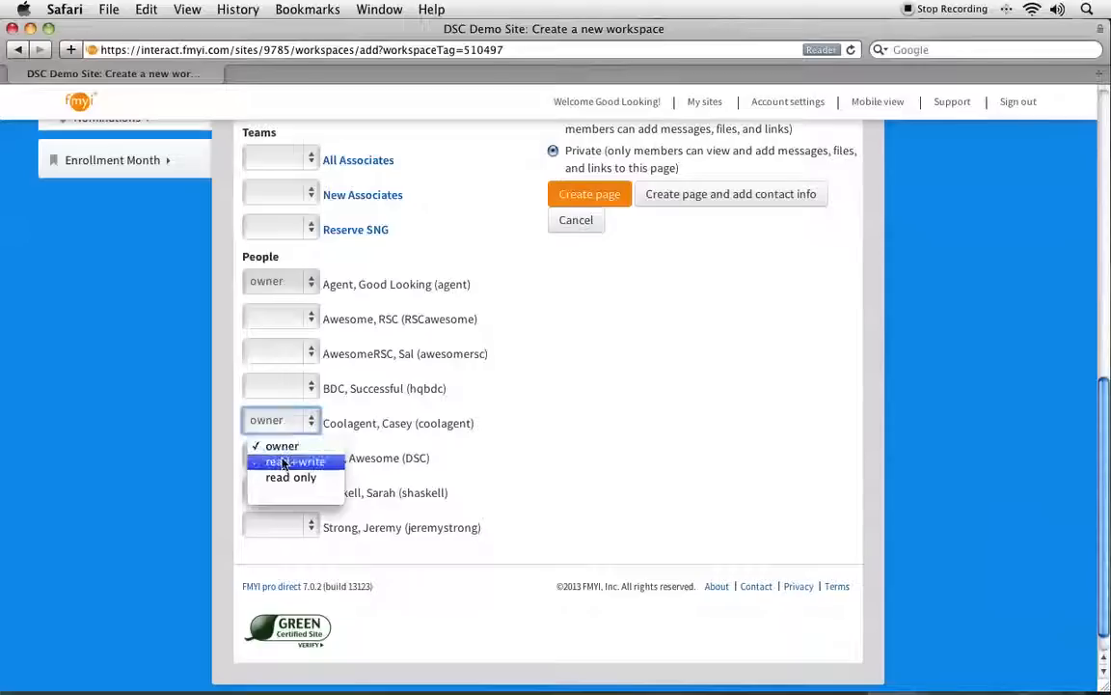
{"action": "left_click", "coordinate": [284, 462]}
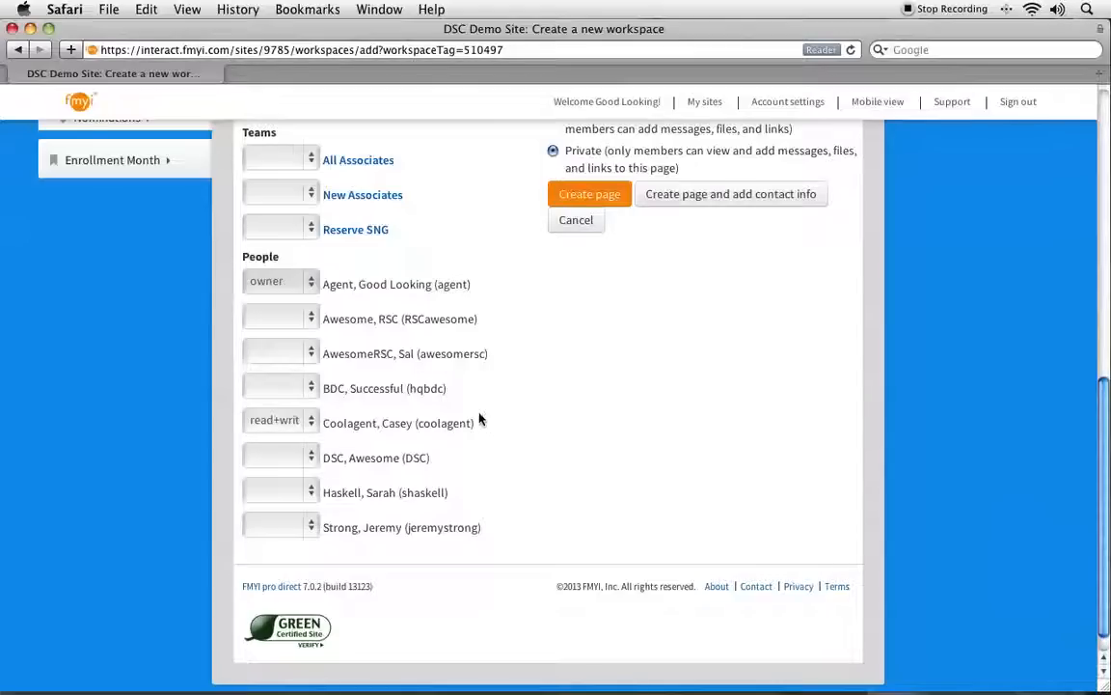
{"action": "scroll", "coordinate": [483, 420], "scroll_direction": "up", "scroll_amount": 2}
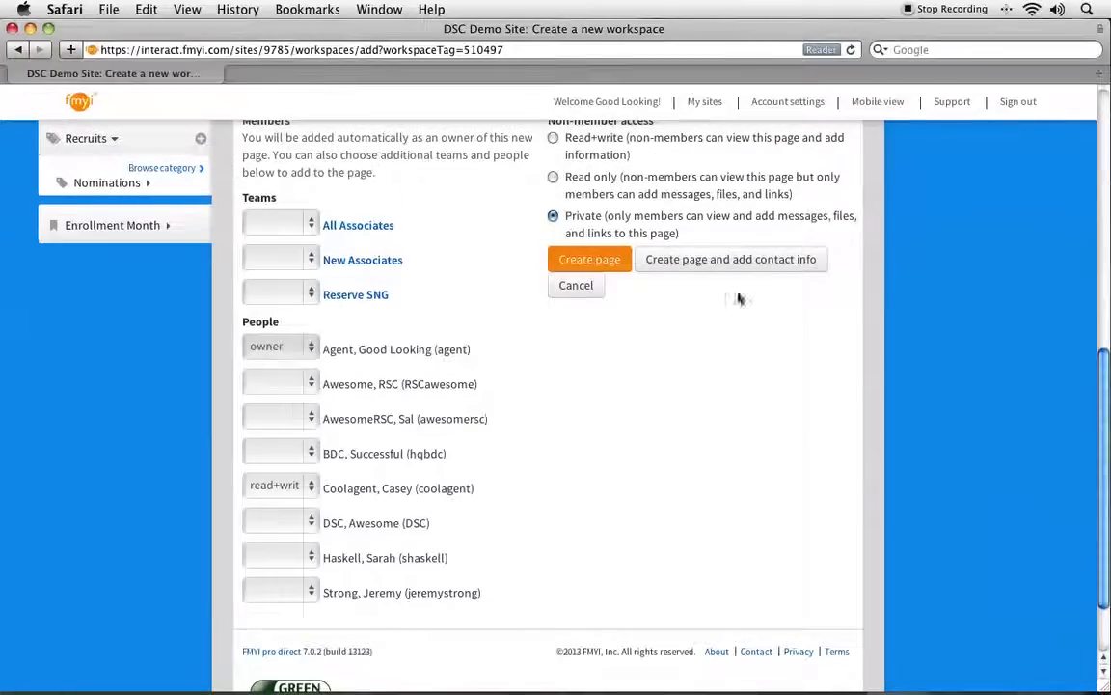
{"action": "left_click", "coordinate": [800, 260]}
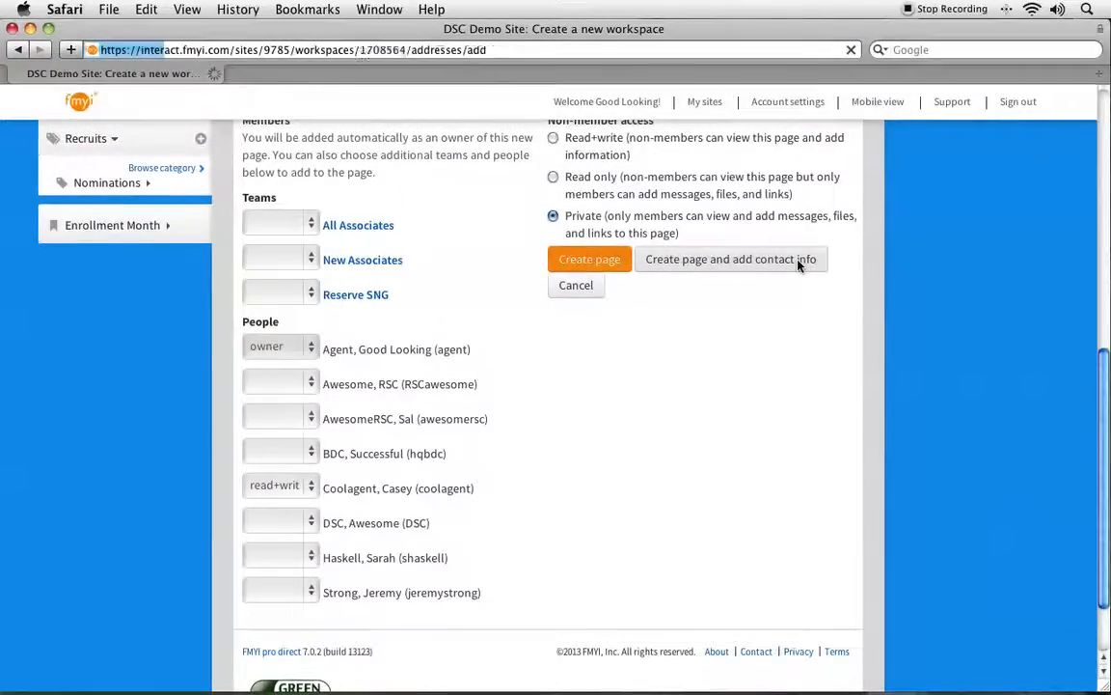
Enter the main contact's full name and the title Owner in the contact info.
{"action": "left_click", "coordinate": [349, 340]}
{"action": "type", "text": "Al Smith"}
{"action": "key", "text": "Tab"}
{"action": "type", "text": "Ower"}
{"action": "type", "text": "n"}
{"action": "key", "text": "BackSpace"}
{"action": "key", "text": "BackSpace"}
{"action": "key", "text": "BackSpace"}
Fill in the contact's street address, city, state and postal code.
{"action": "type", "text": "123 Main S"}
{"action": "key", "text": "Tab"}
{"action": "key", "text": "Tab"}
{"action": "type", "text": "Portland"}
{"action": "key", "text": "Tab"}
{"action": "type", "text": "OR"}
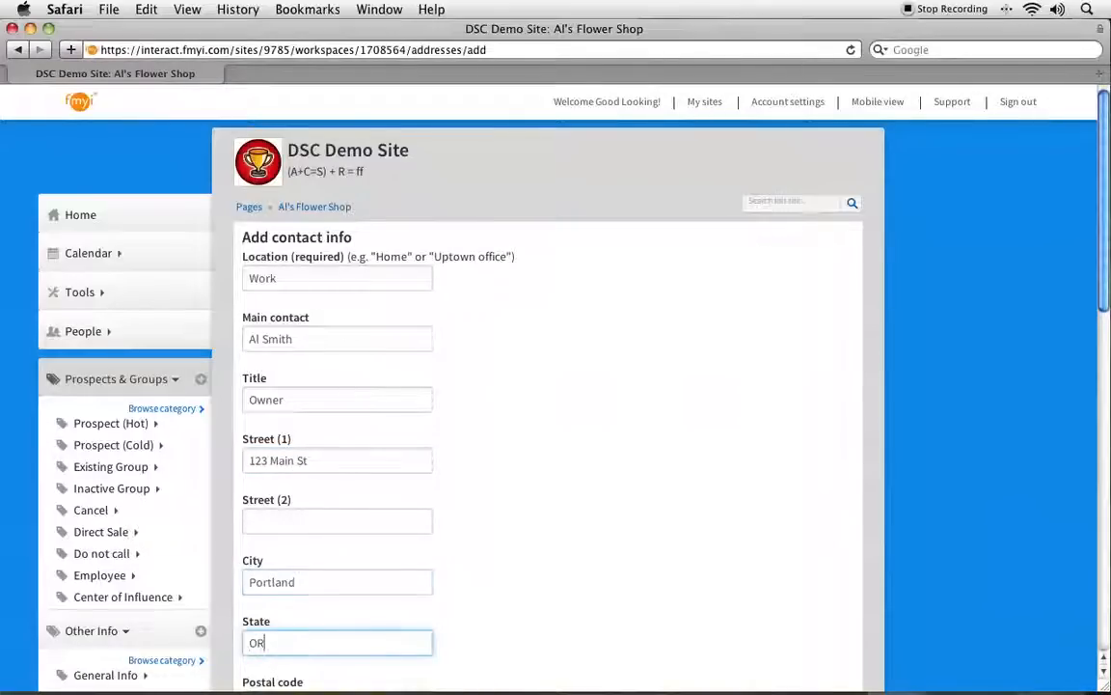
{"action": "scroll", "coordinate": [458, 349], "scroll_direction": "down", "scroll_amount": 5}
{"action": "key", "text": "Tab"}
{"action": "type", "text": "97227"}
Enter the contact's work phone number and e-mail address, and save the contact info to the page.
{"action": "key", "text": "Tab"}
{"action": "type", "text": "555.4561"}
{"action": "key", "text": "Tab"}
{"action": "key", "text": "Tab"}
{"action": "key", "text": "Tab"}
{"action": "key", "text": "Tab"}
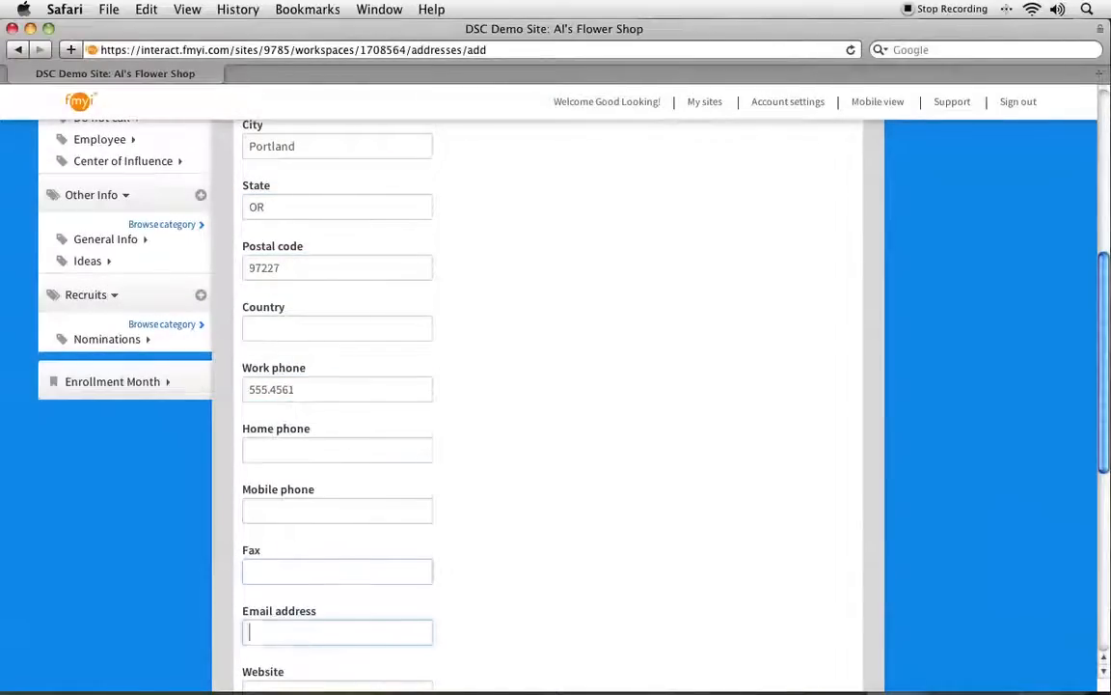
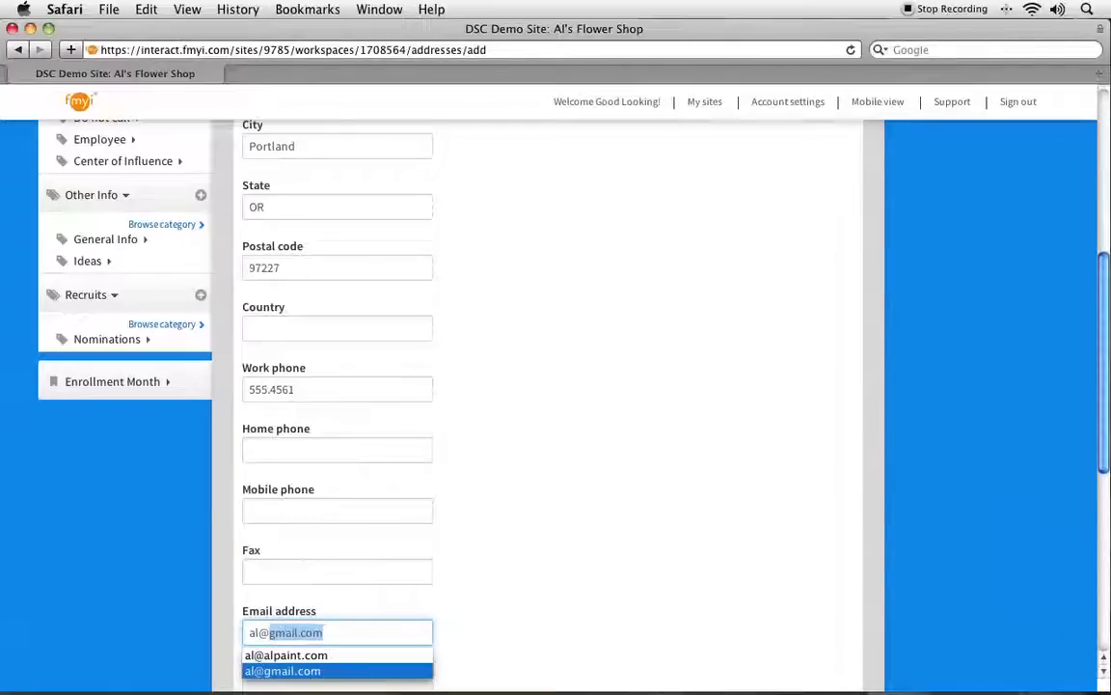
{"action": "type", "text": "om"}
{"action": "scroll", "coordinate": [402, 269], "scroll_direction": "down", "scroll_amount": 10}
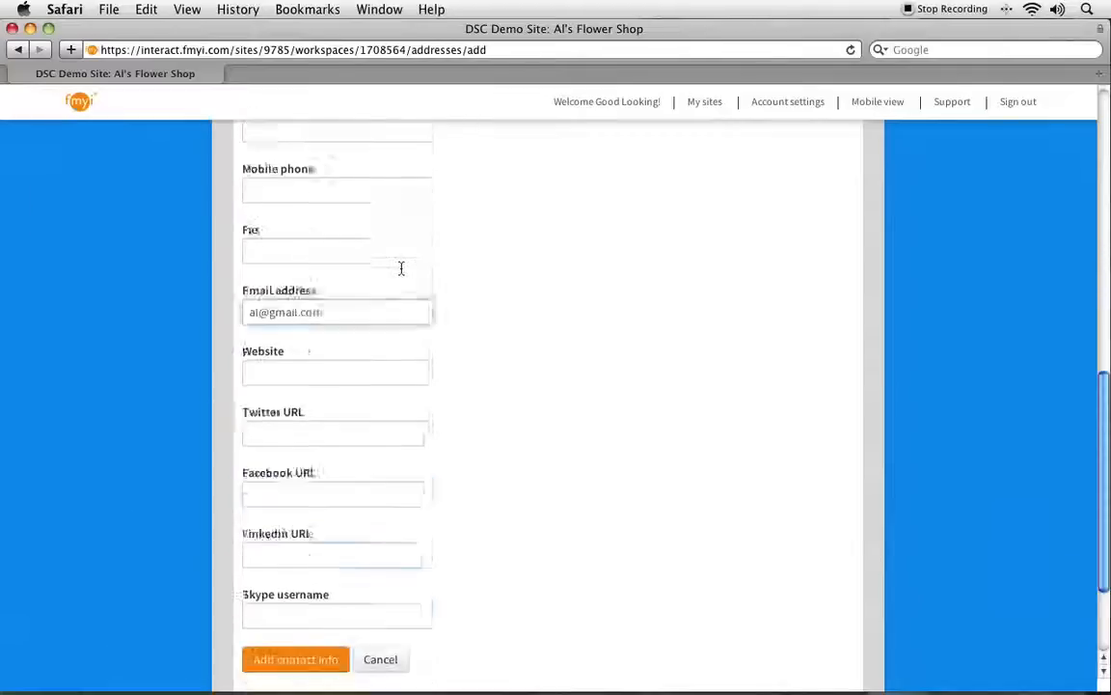
{"action": "left_click", "coordinate": [291, 506]}
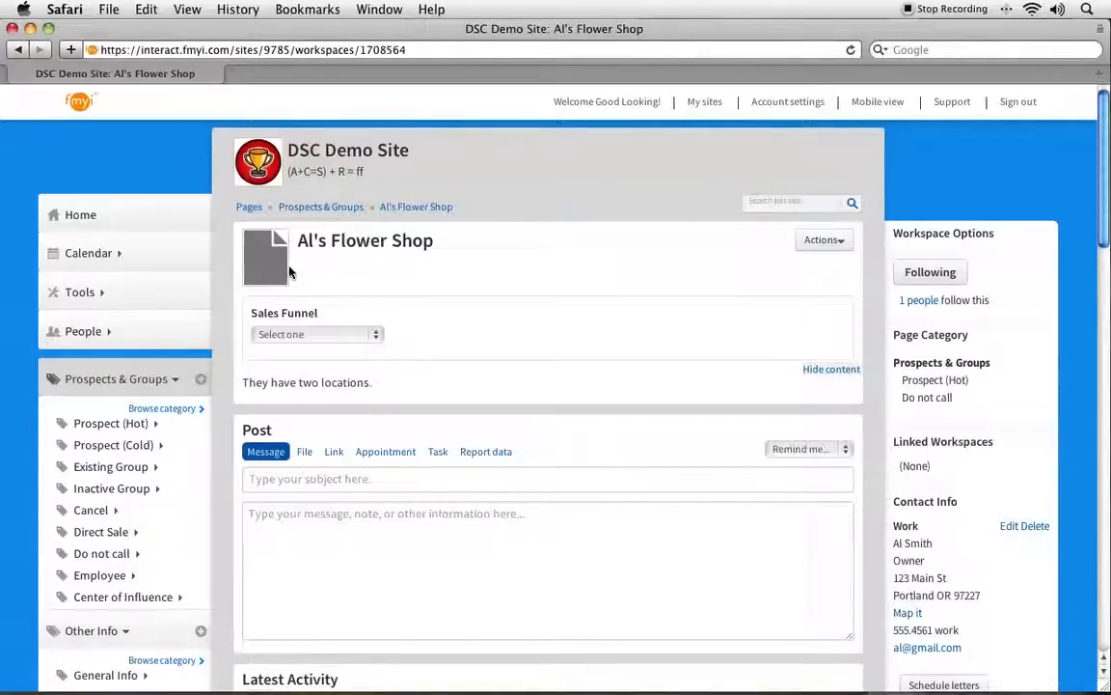
{"action": "left_click", "coordinate": [837, 241]}
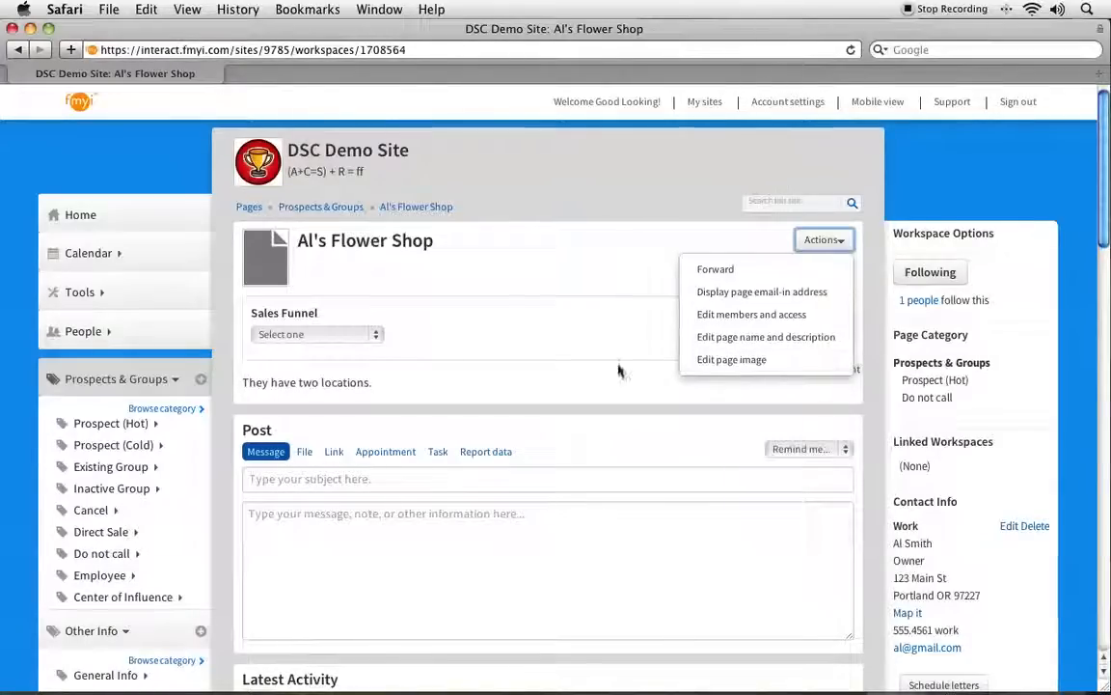
{"action": "left_click", "coordinate": [352, 277]}
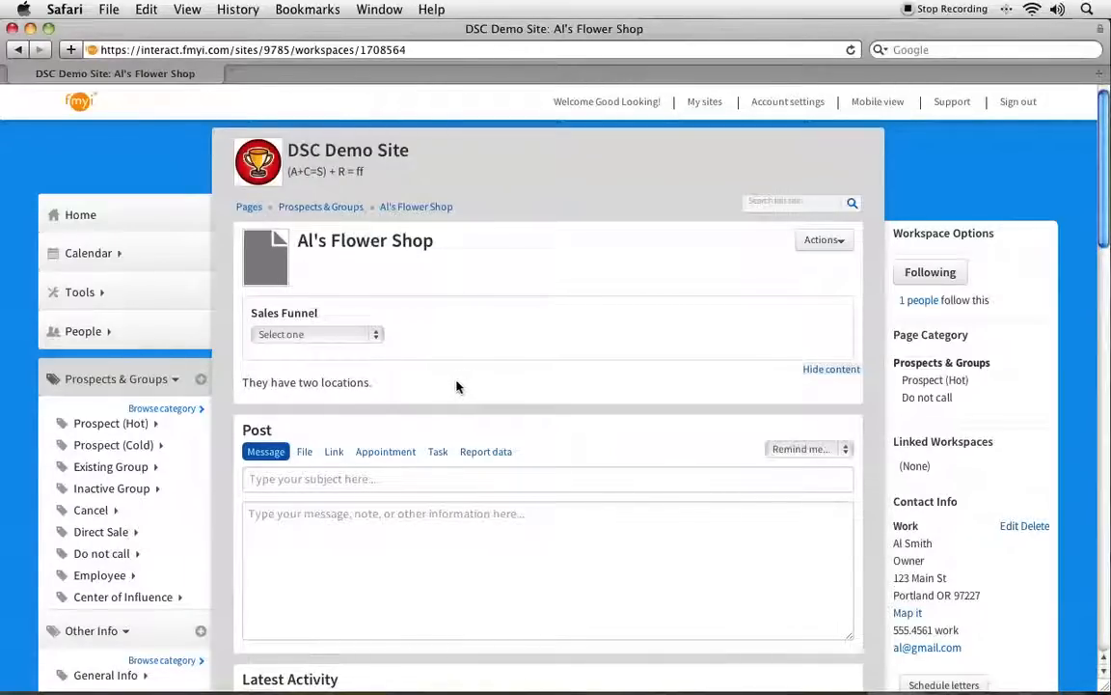
Set the Sales Funnel status of the Al's Flower Shop page to Scheduled presentation.
{"action": "left_click", "coordinate": [298, 335]}
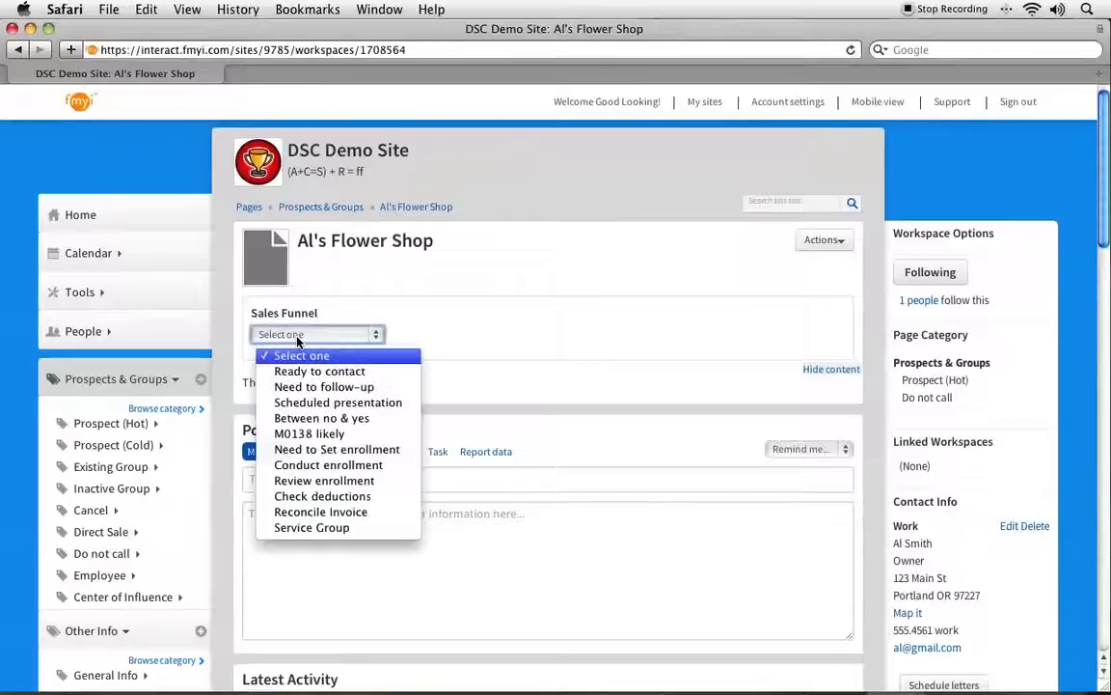
{"action": "left_click", "coordinate": [381, 405]}
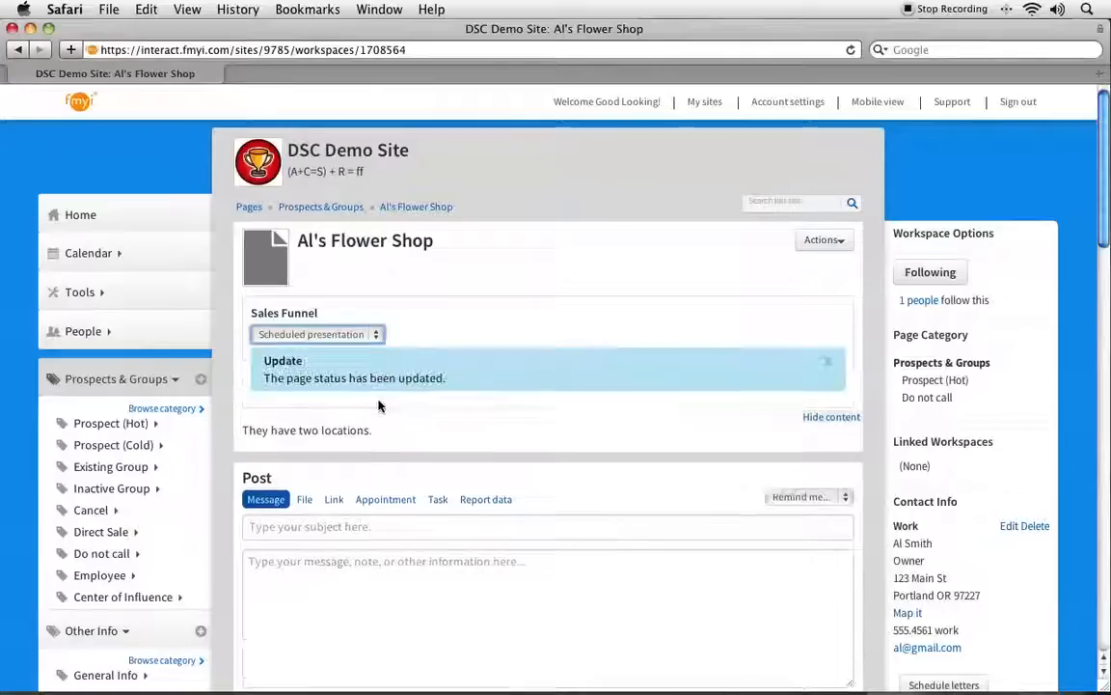
Review the page status update notice and the Sales Funnel entry logged in the page's latest activity.
{"action": "left_click", "coordinate": [268, 378]}
{"action": "left_click_drag", "start_coordinate": [267, 378], "coordinate": [434, 379]}
{"action": "left_click", "coordinate": [439, 380]}
{"action": "scroll", "coordinate": [453, 385], "scroll_direction": "down", "scroll_amount": 2}
{"action": "scroll", "coordinate": [453, 385], "scroll_direction": "down", "scroll_amount": 6}
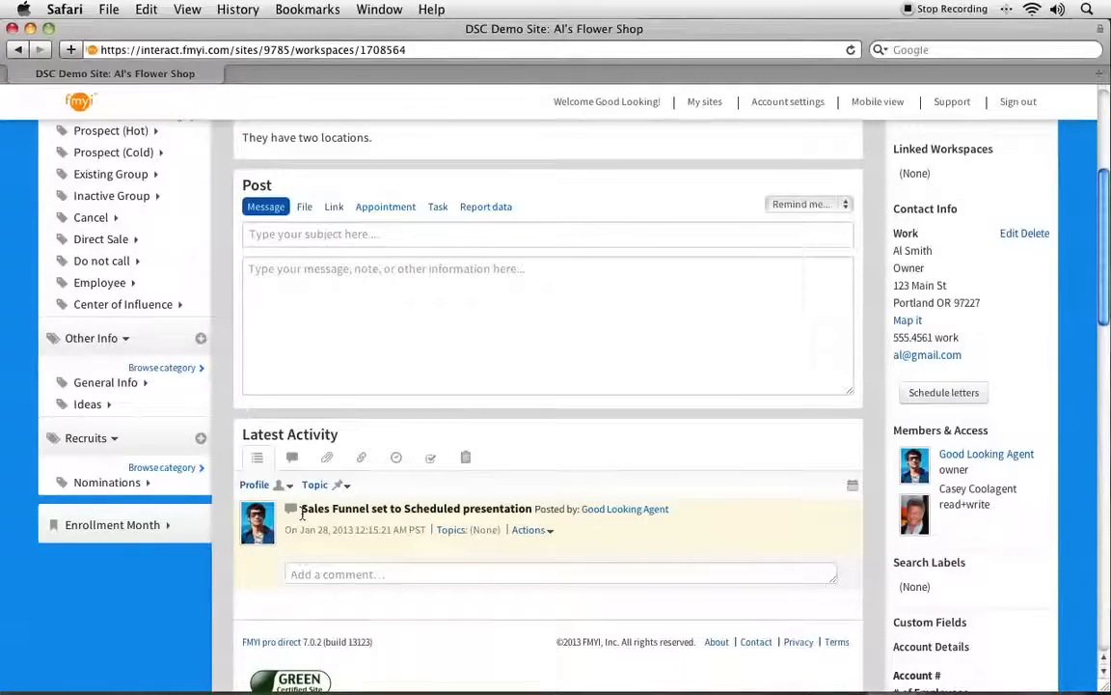
{"action": "left_click_drag", "start_coordinate": [301, 514], "coordinate": [529, 515]}
{"action": "scroll", "coordinate": [531, 514], "scroll_direction": "down", "scroll_amount": 1}
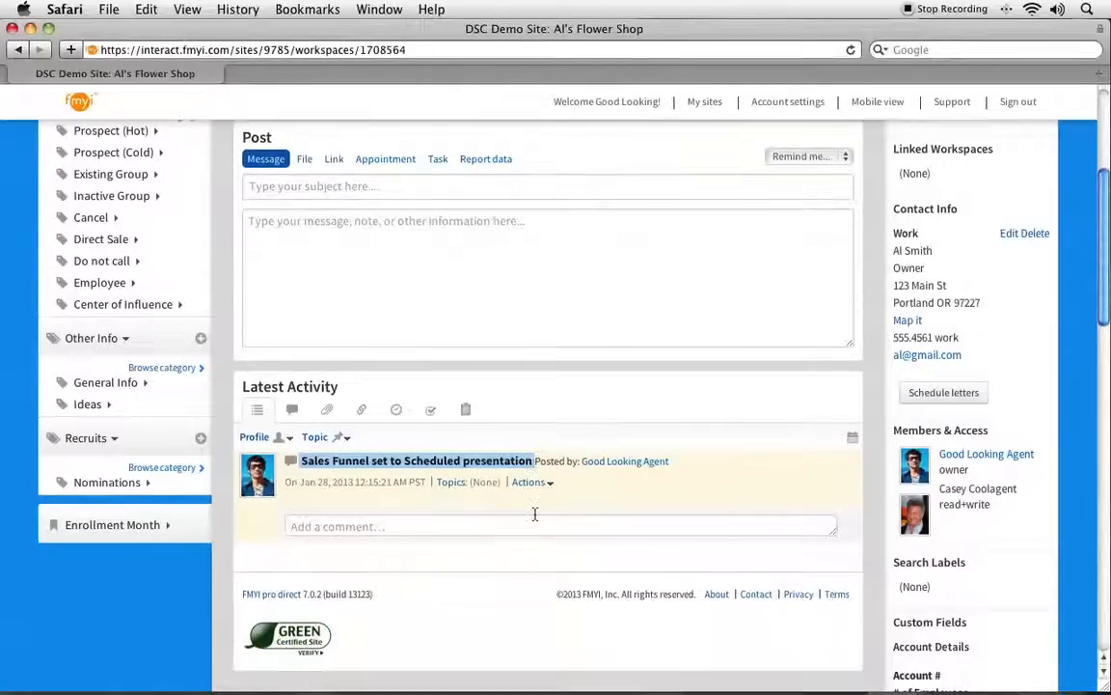
{"action": "left_click", "coordinate": [304, 487]}
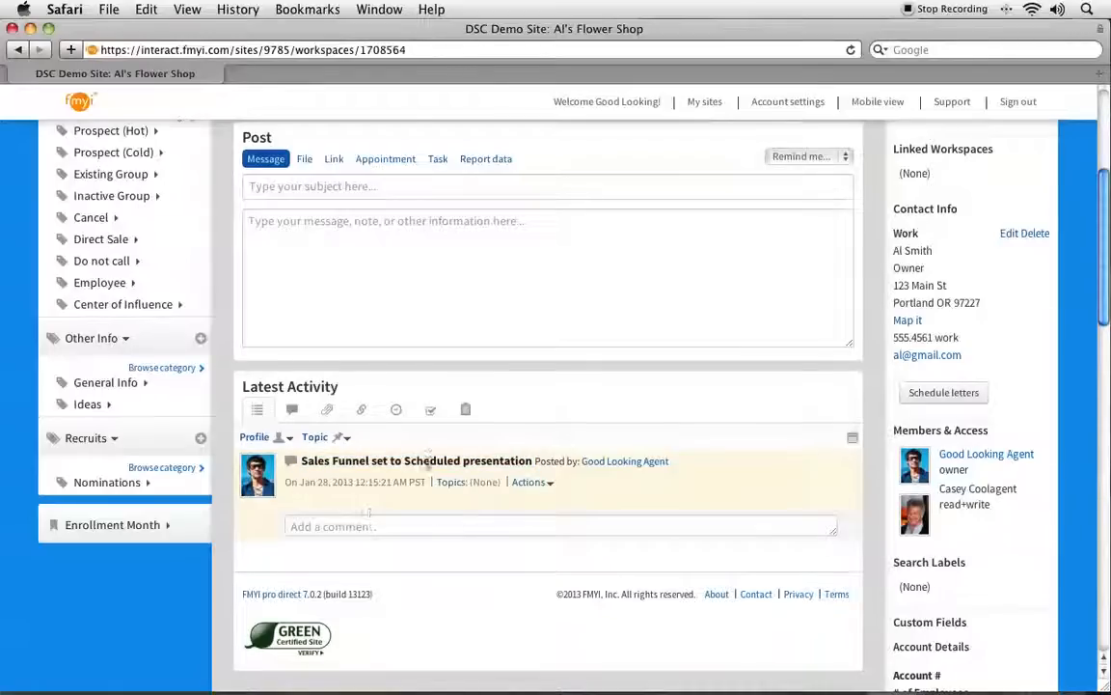
{"action": "scroll", "coordinate": [424, 462], "scroll_direction": "up", "scroll_amount": 4}
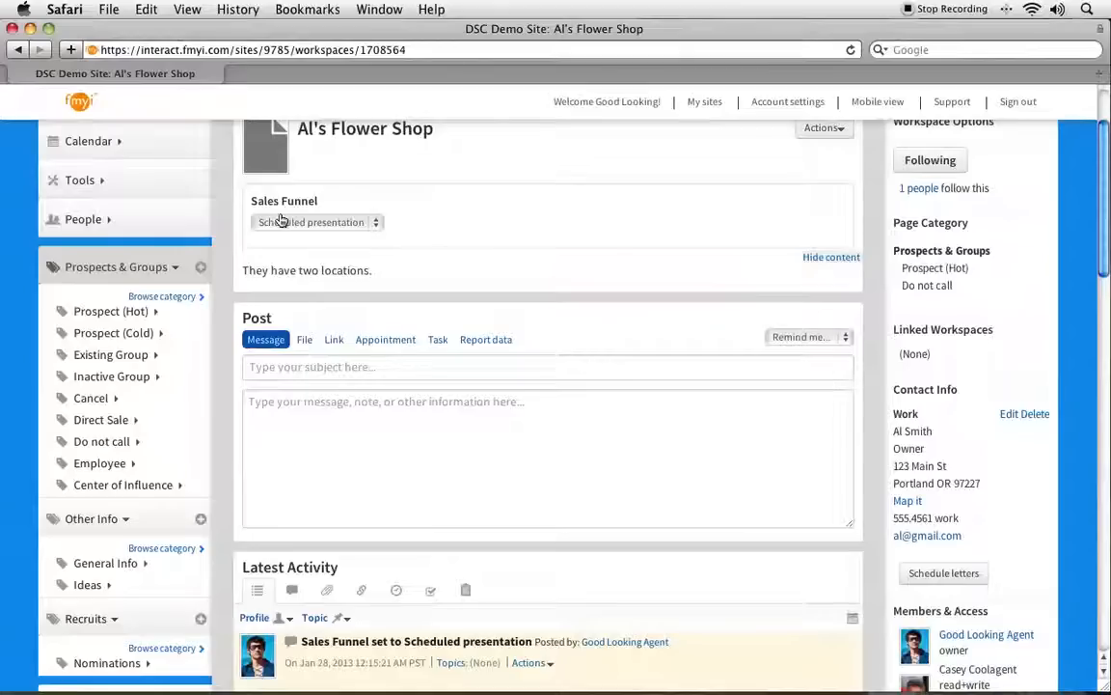
{"action": "scroll", "coordinate": [451, 422], "scroll_direction": "down", "scroll_amount": 4}
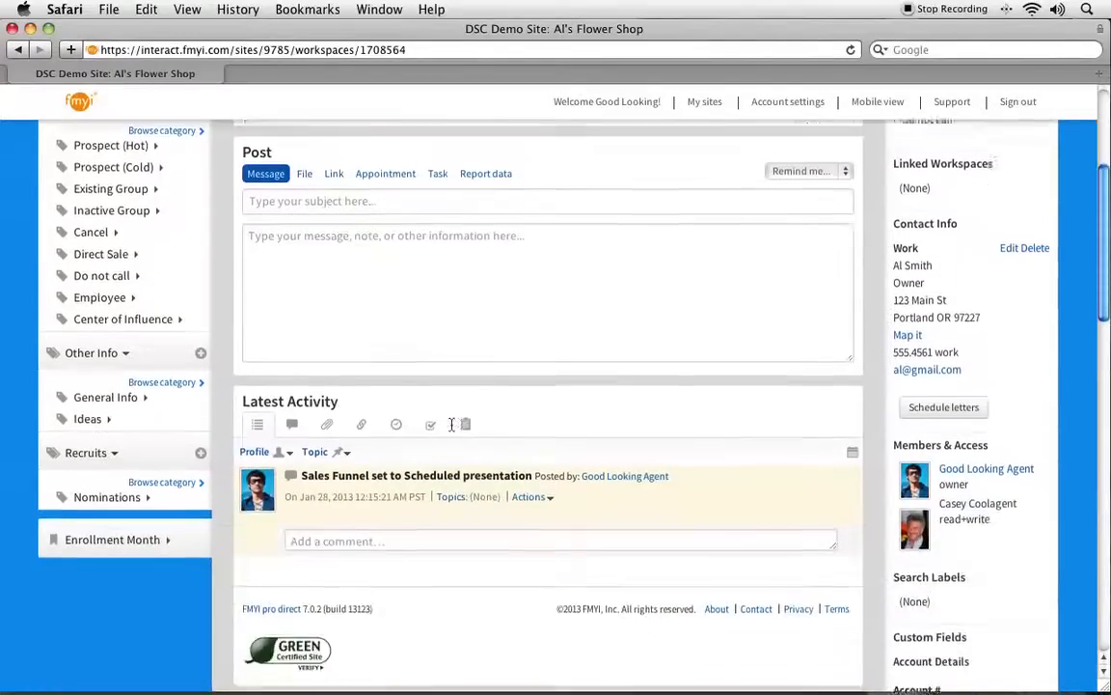
Check which actions are available for the Sales Funnel entry in the latest activity.
{"action": "left_click", "coordinate": [530, 466]}
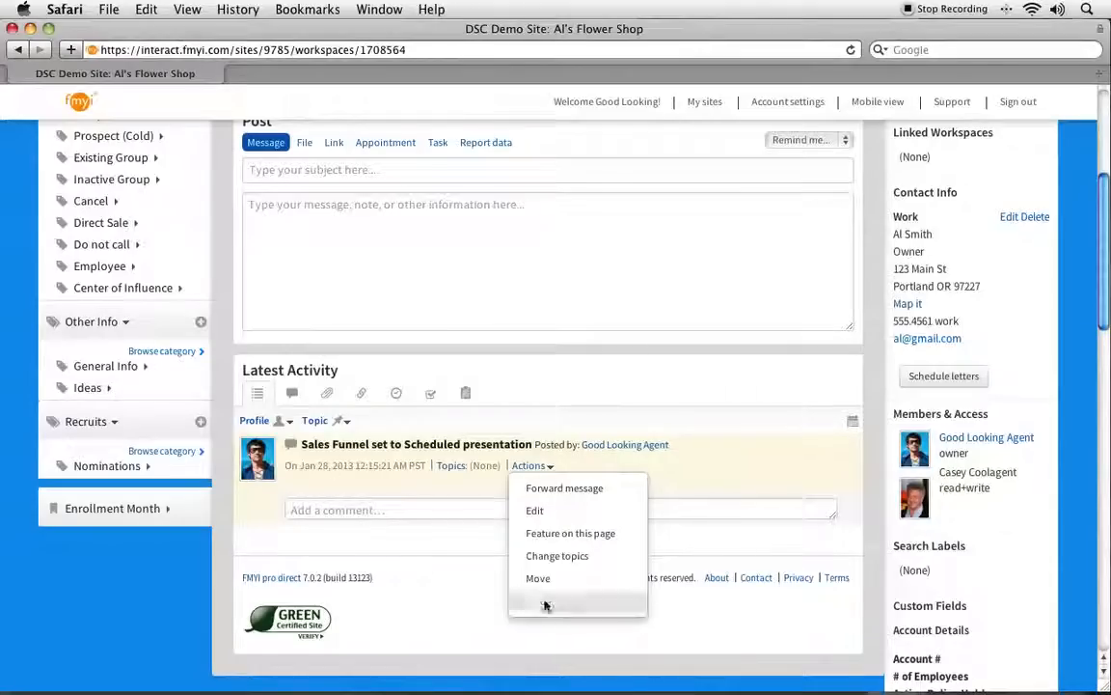
{"action": "left_click", "coordinate": [481, 361]}
{"action": "scroll", "coordinate": [409, 339], "scroll_direction": "up", "scroll_amount": 3}
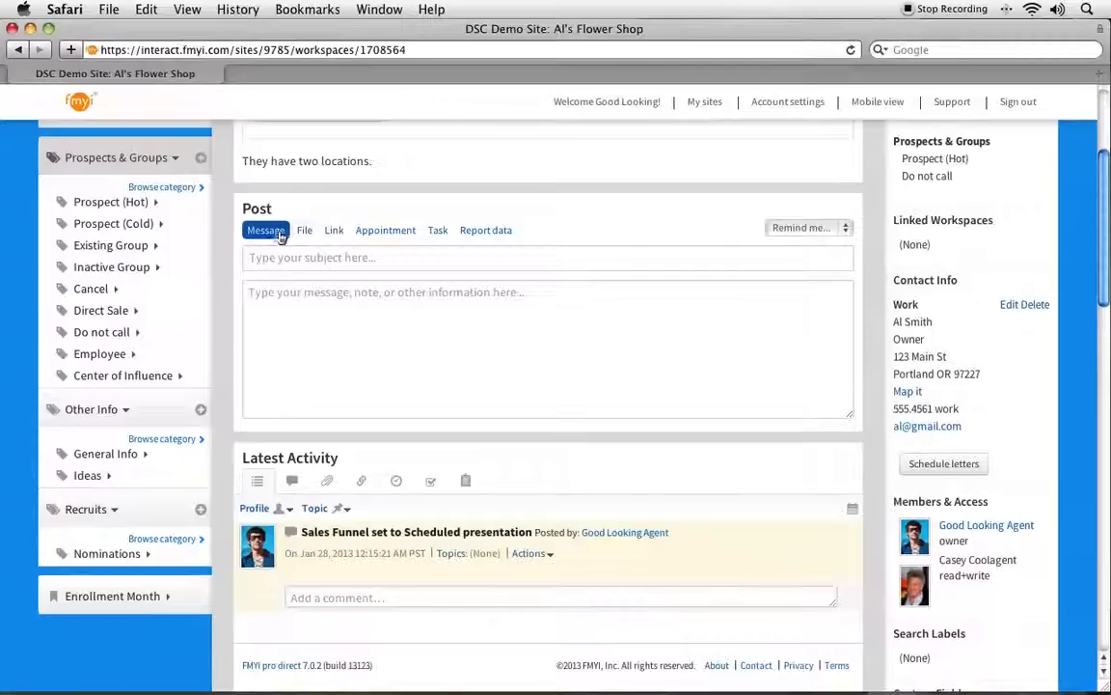
Open the file post form and examine its upload, topic and e-mail alert options and the activity filters.
{"action": "left_click", "coordinate": [304, 232]}
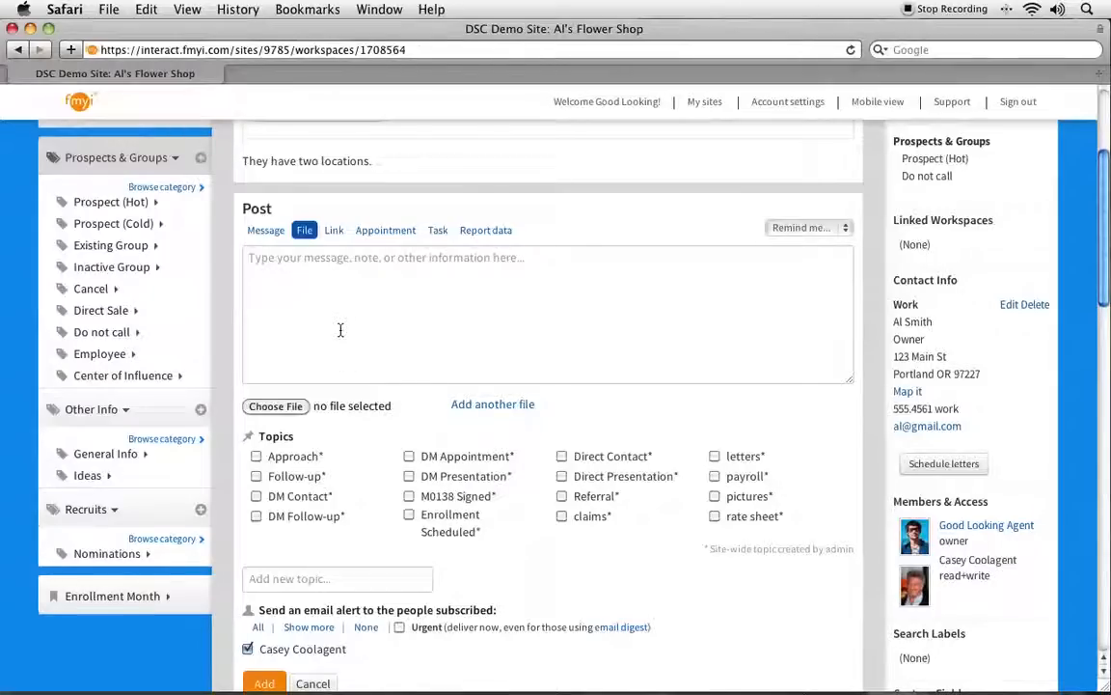
{"action": "scroll", "coordinate": [341, 330], "scroll_direction": "down", "scroll_amount": 5}
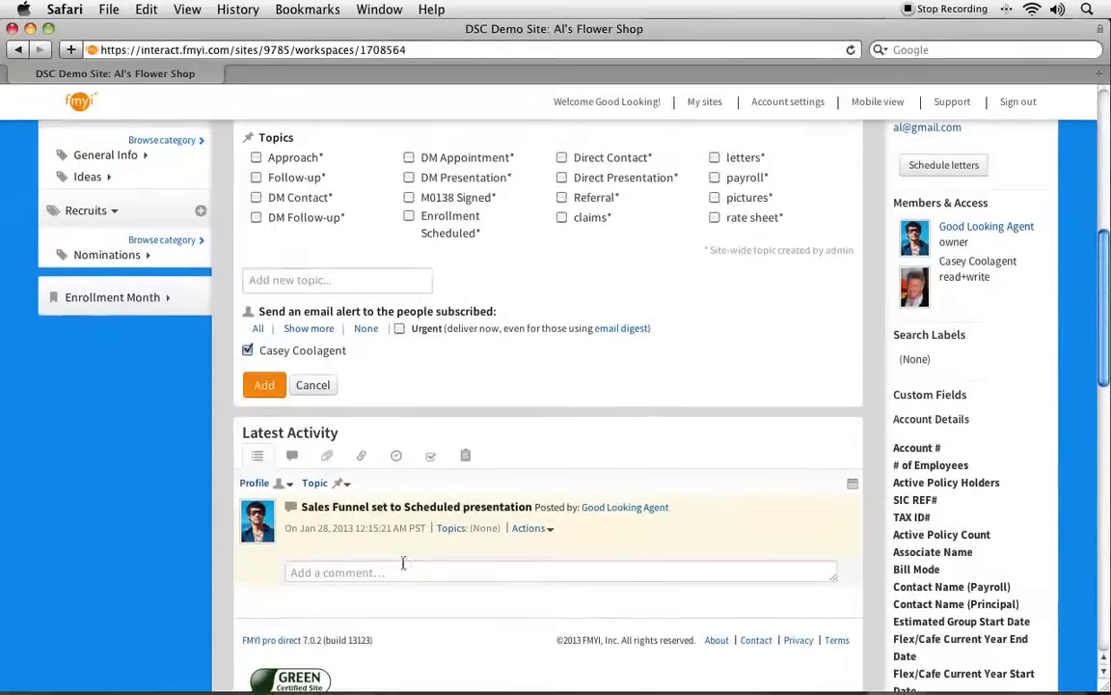
{"action": "scroll", "coordinate": [295, 415], "scroll_direction": "up", "scroll_amount": 1}
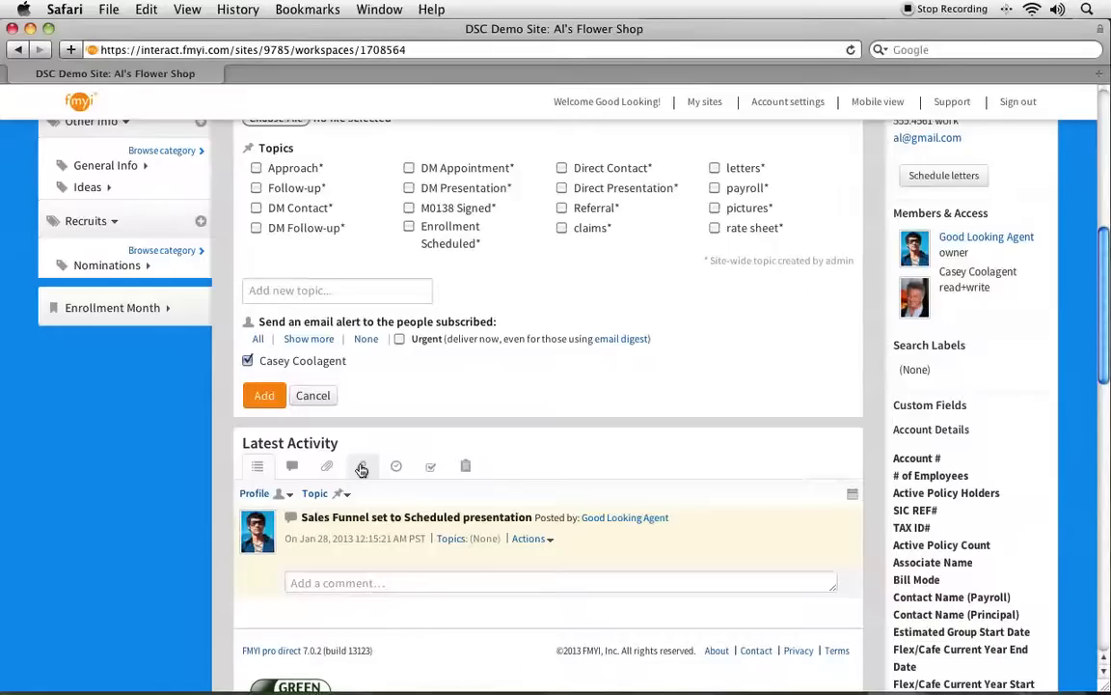
{"action": "scroll", "coordinate": [361, 470], "scroll_direction": "up", "scroll_amount": 8}
{"action": "scroll", "coordinate": [361, 470], "scroll_direction": "up", "scroll_amount": 3}
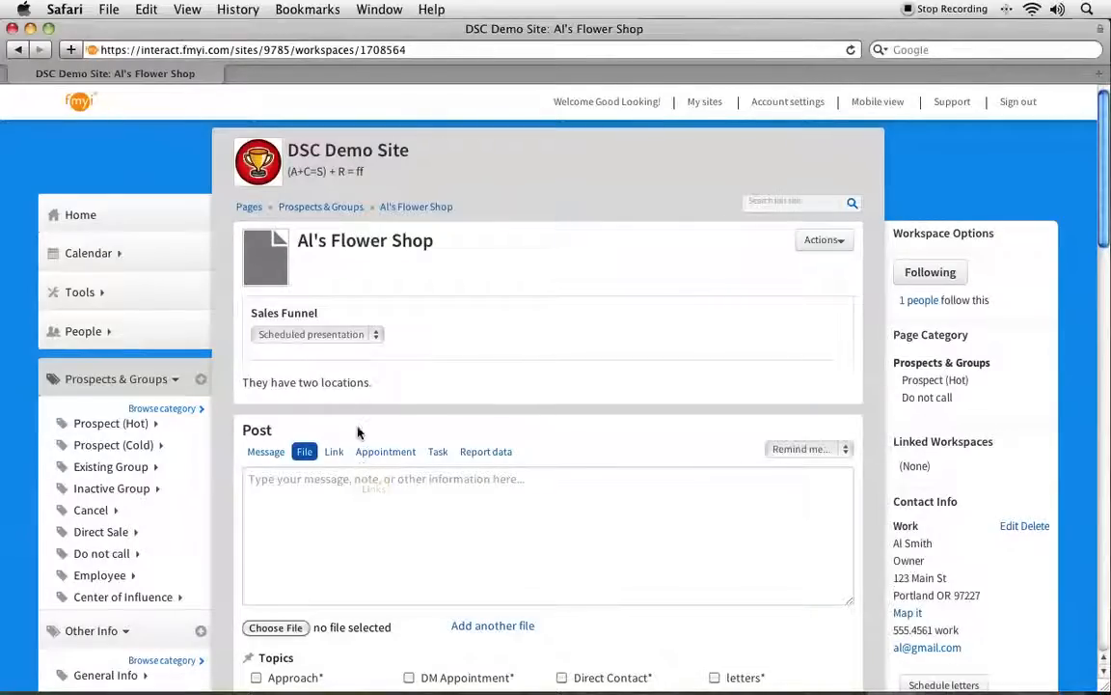
{"action": "scroll", "coordinate": [362, 414], "scroll_direction": "down", "scroll_amount": 1}
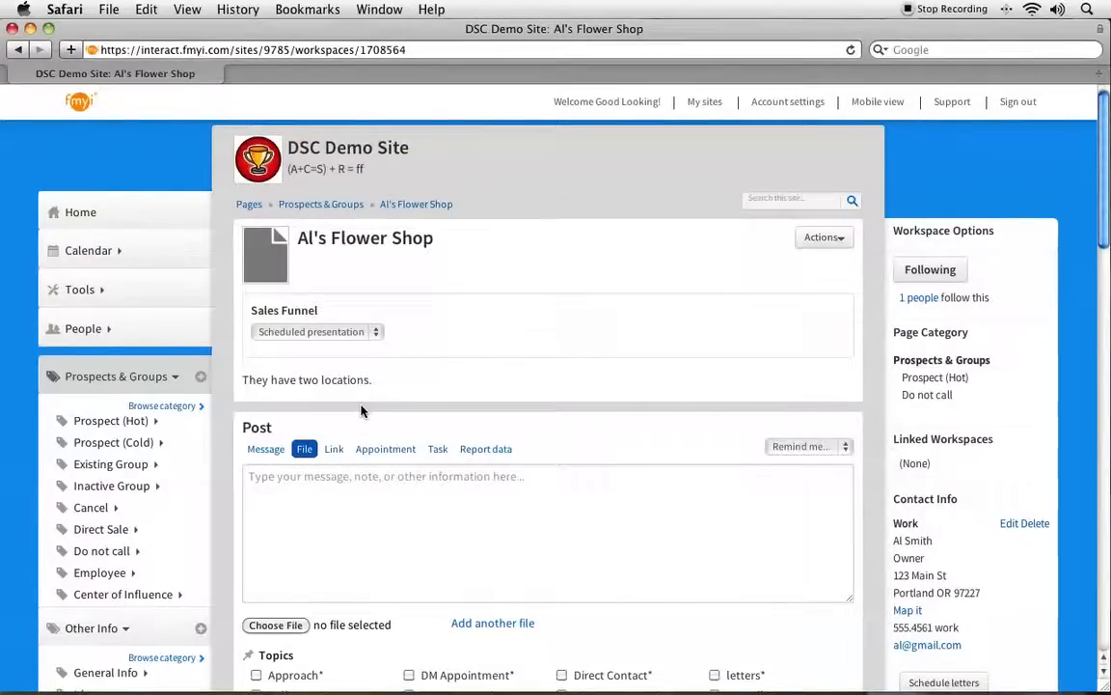
{"action": "scroll", "coordinate": [361, 410], "scroll_direction": "down", "scroll_amount": 5}
{"action": "scroll", "coordinate": [362, 411], "scroll_direction": "down", "scroll_amount": 5}
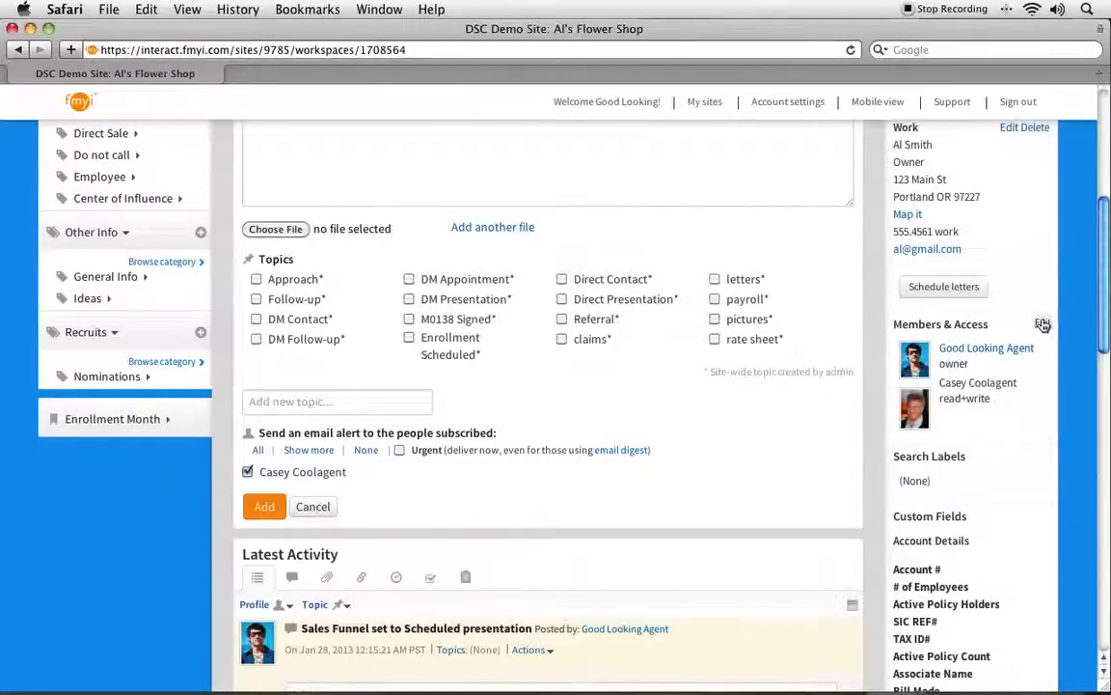
Inspect the member and non-member access settings of the Al's Flower Shop page, and leave without saving.
{"action": "left_click", "coordinate": [1041, 324]}
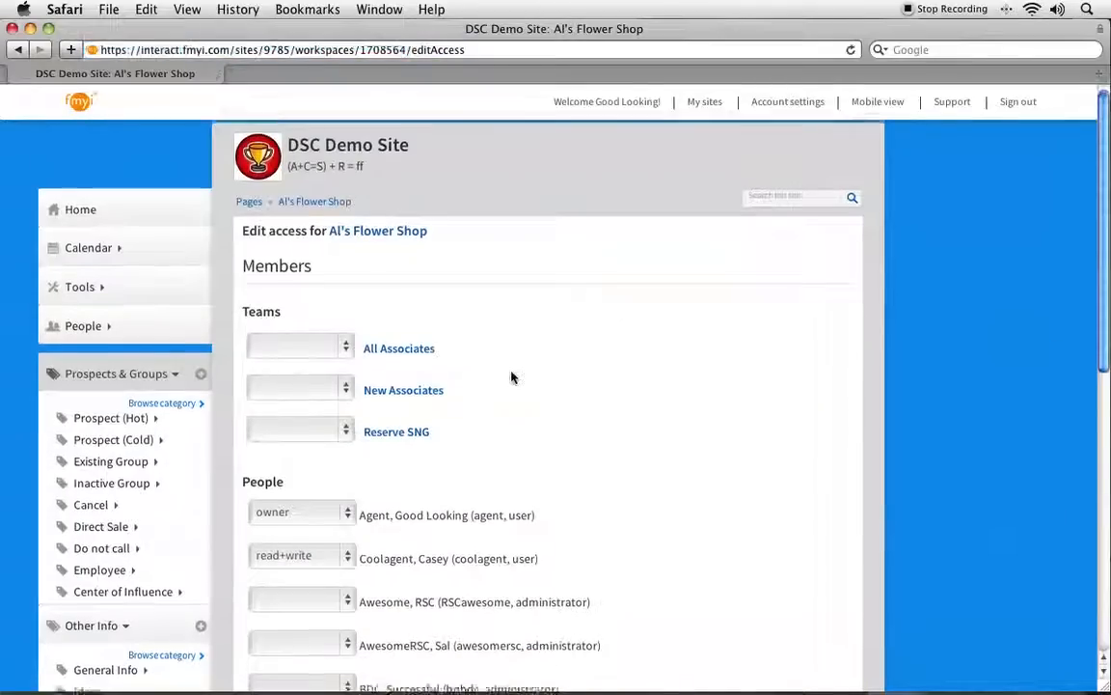
{"action": "scroll", "coordinate": [511, 377], "scroll_direction": "down", "scroll_amount": 10}
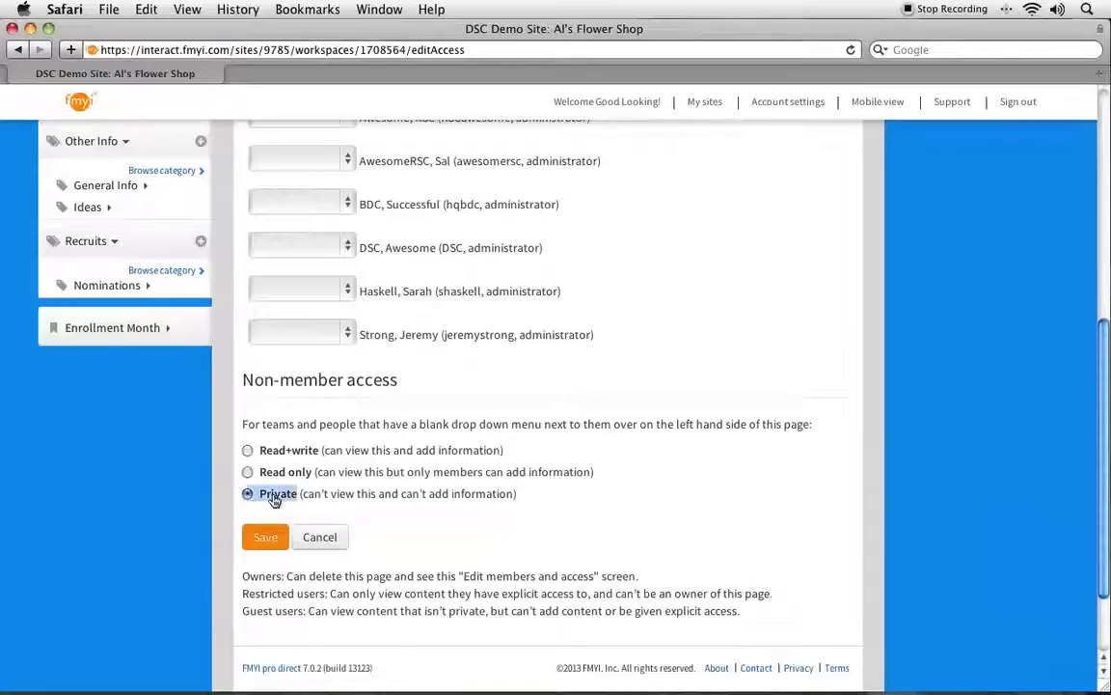
{"action": "triple_click", "coordinate": [275, 500]}
{"action": "left_click", "coordinate": [333, 540]}
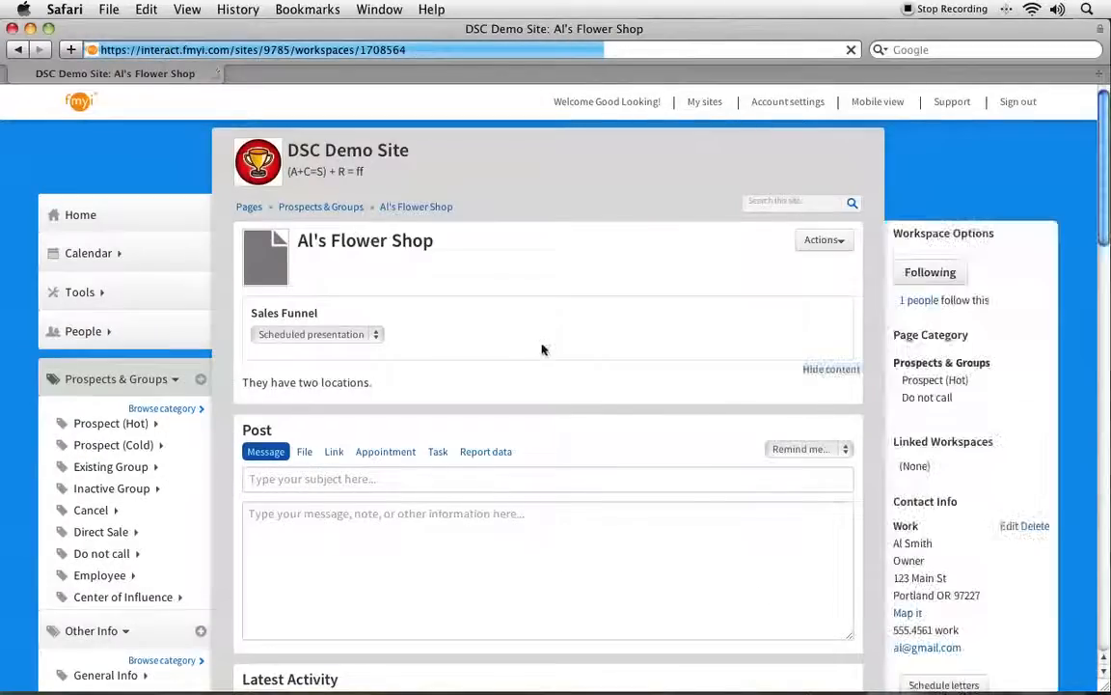
Add a reminder for one week from now, titled "Call" followed by the contact's first name.
{"action": "scroll", "coordinate": [540, 343], "scroll_direction": "down", "scroll_amount": 3}
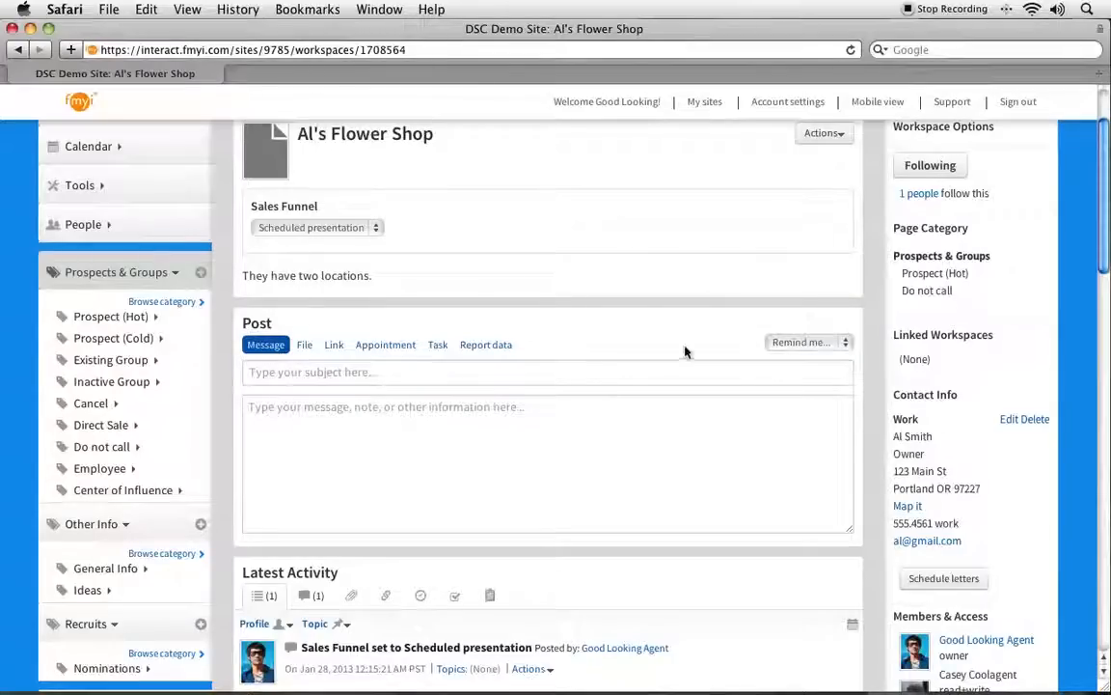
{"action": "left_click", "coordinate": [789, 343]}
{"action": "left_click", "coordinate": [799, 435]}
{"action": "left_click", "coordinate": [612, 209]}
{"action": "type", "text": "Call Al"}
{"action": "left_click", "coordinate": [470, 213]}
{"action": "left_click", "coordinate": [470, 214]}
{"action": "left_click", "coordinate": [731, 281]}
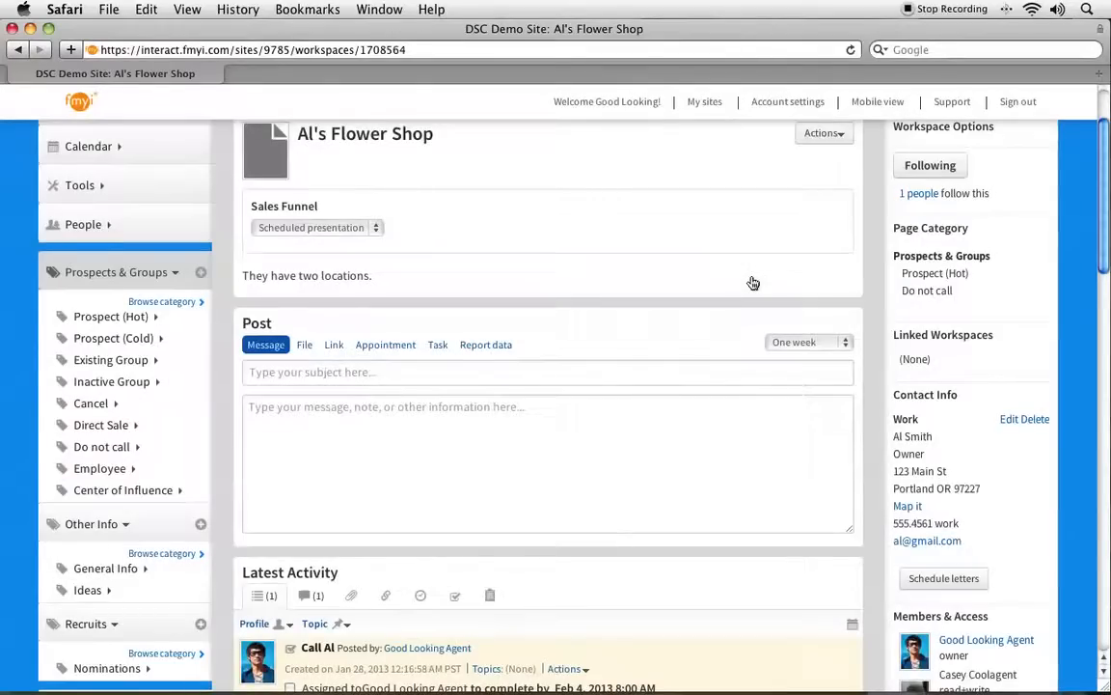
Mark the call reminder in the latest activity as completed and check its completion date.
{"action": "scroll", "coordinate": [753, 282], "scroll_direction": "down", "scroll_amount": 6}
{"action": "left_click_drag", "start_coordinate": [299, 372], "coordinate": [475, 374]}
{"action": "left_click", "coordinate": [389, 394]}
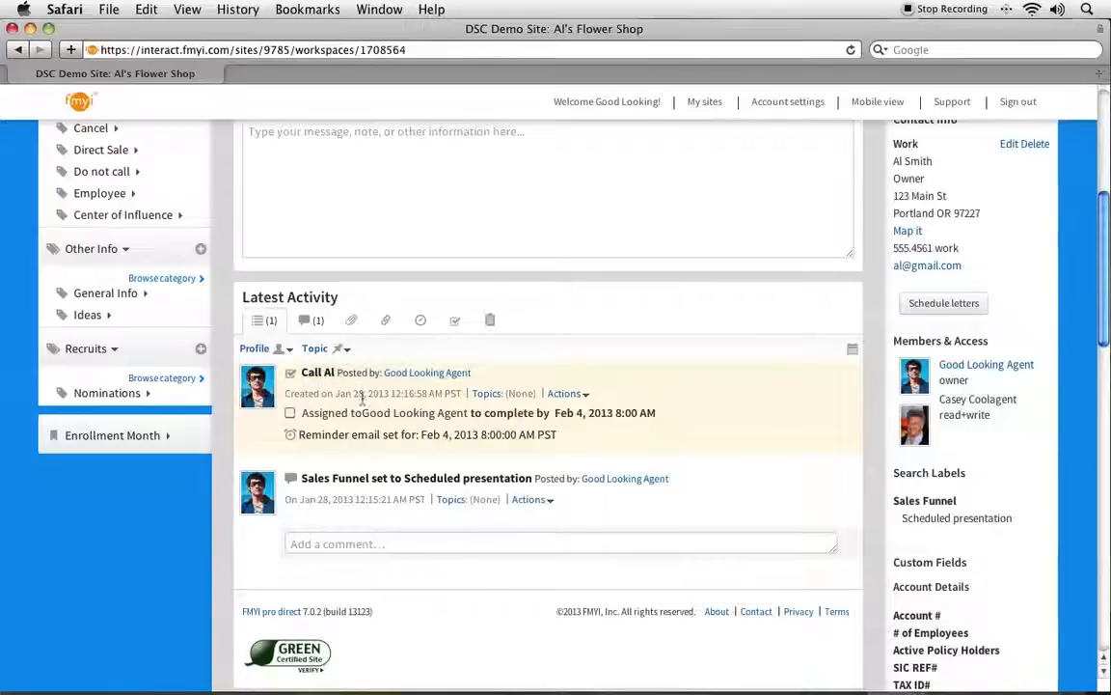
{"action": "left_click", "coordinate": [290, 414]}
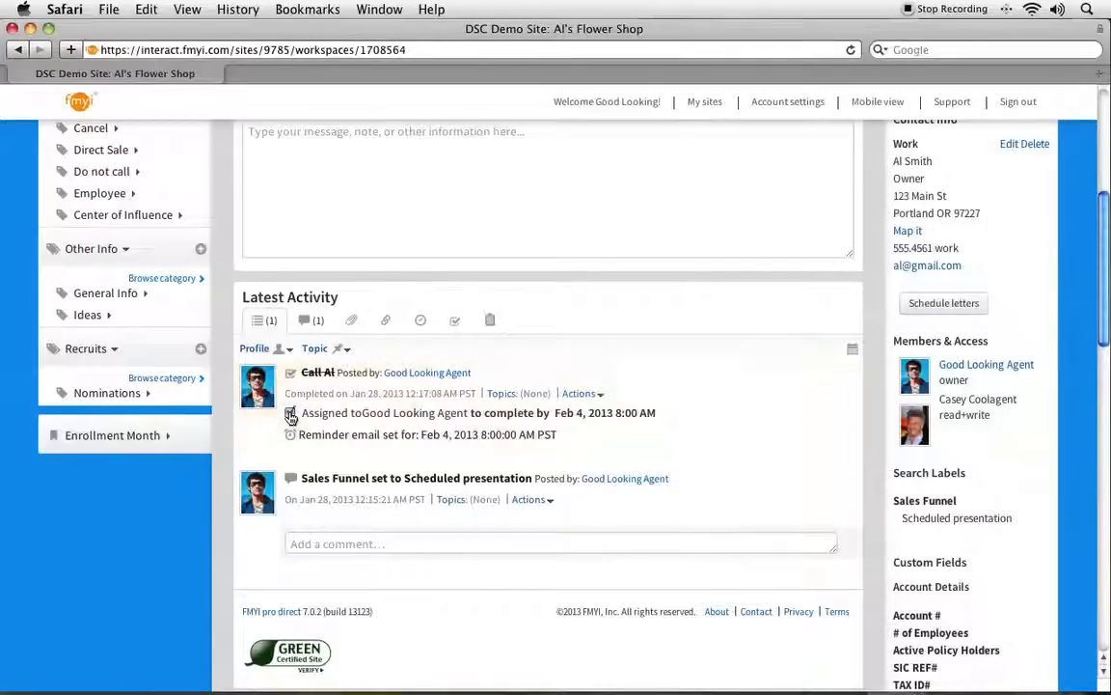
{"action": "left_click_drag", "start_coordinate": [284, 394], "coordinate": [483, 395]}
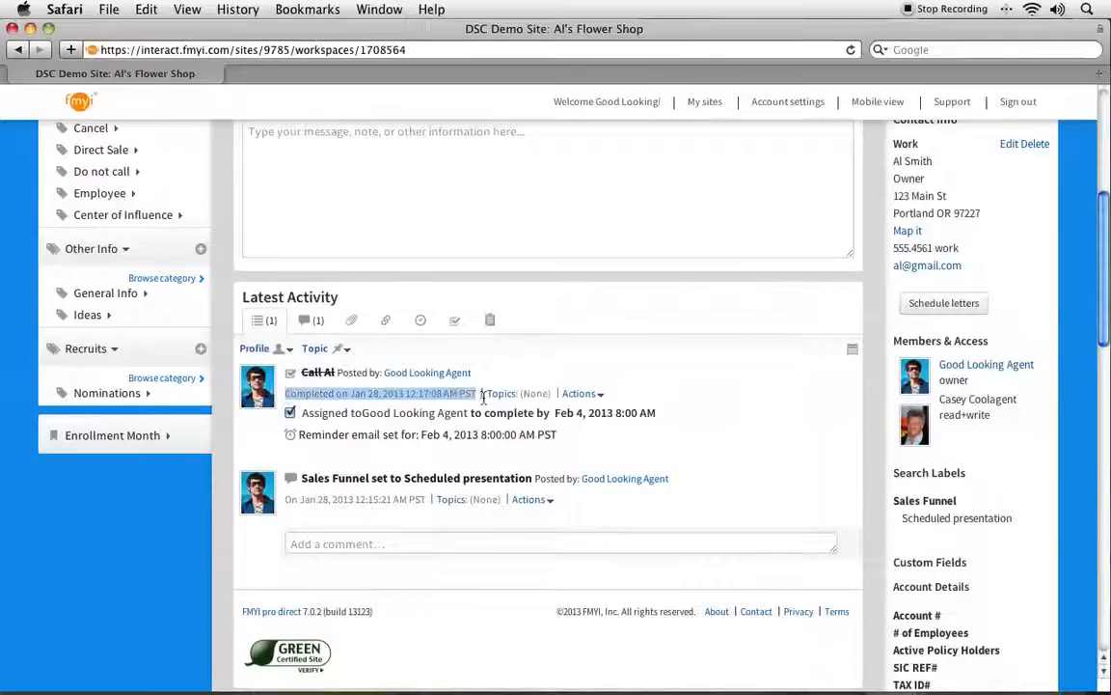
{"action": "left_click", "coordinate": [497, 381]}
Start a new task post for one person with the subject "Get paperwork ready".
{"action": "scroll", "coordinate": [512, 376], "scroll_direction": "up", "scroll_amount": 4}
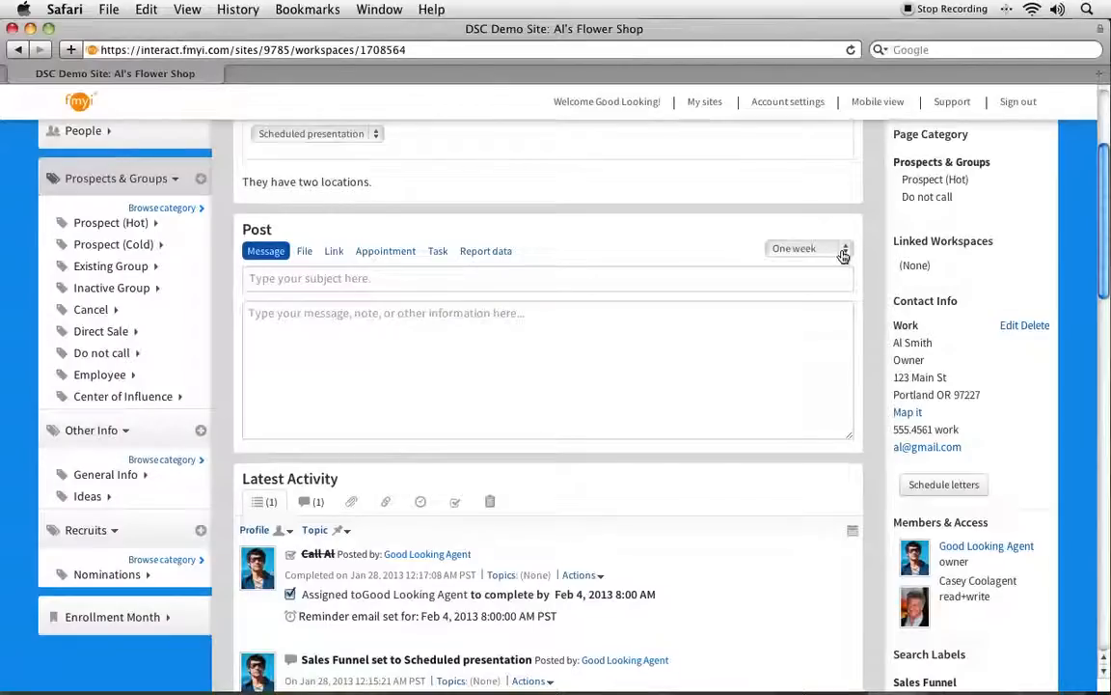
{"action": "left_click", "coordinate": [438, 253]}
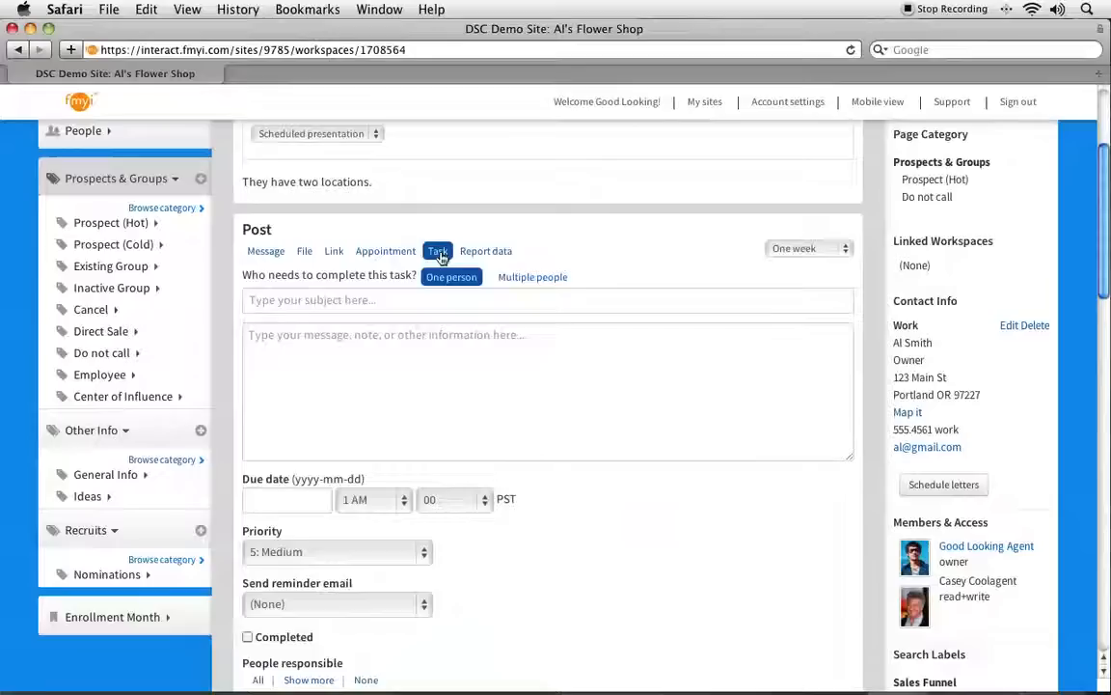
{"action": "left_click", "coordinate": [331, 299]}
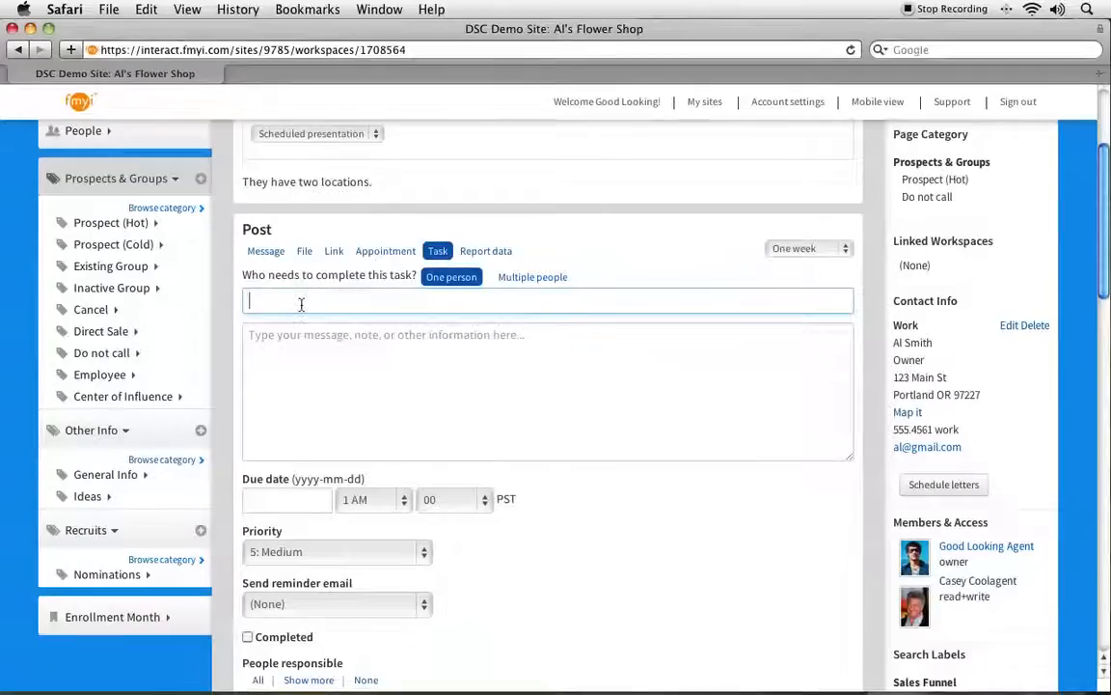
{"action": "type", "text": "Get paperwork ready"}
Set the task's due date to January 30, 2013 and make the page's read+write member responsible as well.
{"action": "scroll", "coordinate": [410, 393], "scroll_direction": "down", "scroll_amount": 5}
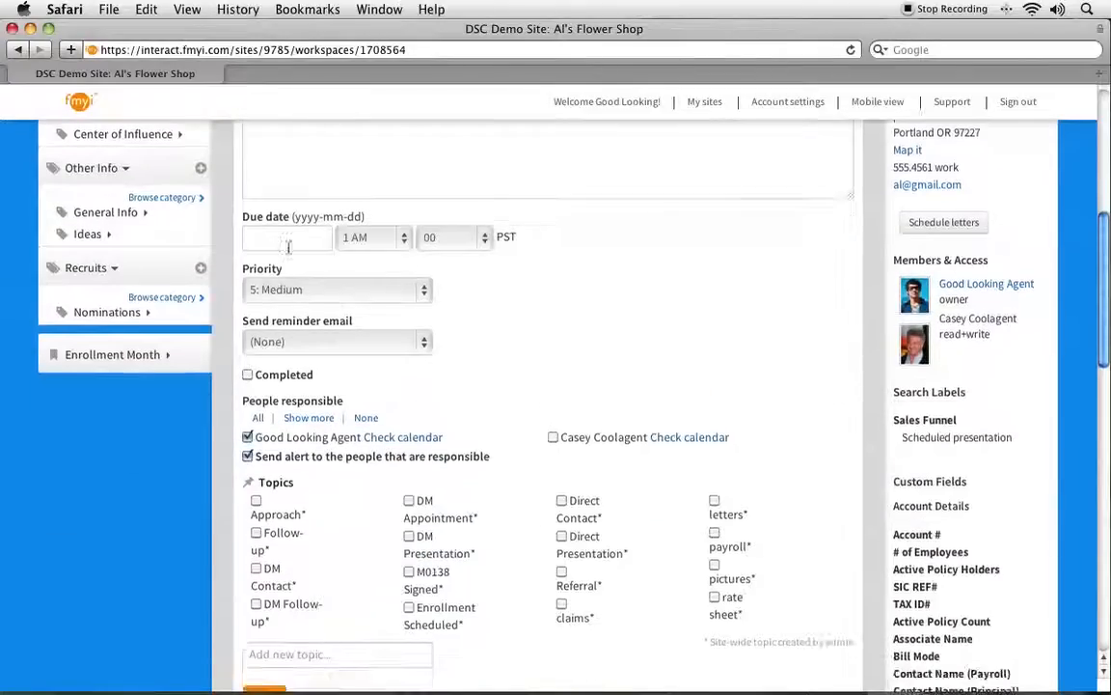
{"action": "left_click", "coordinate": [279, 238]}
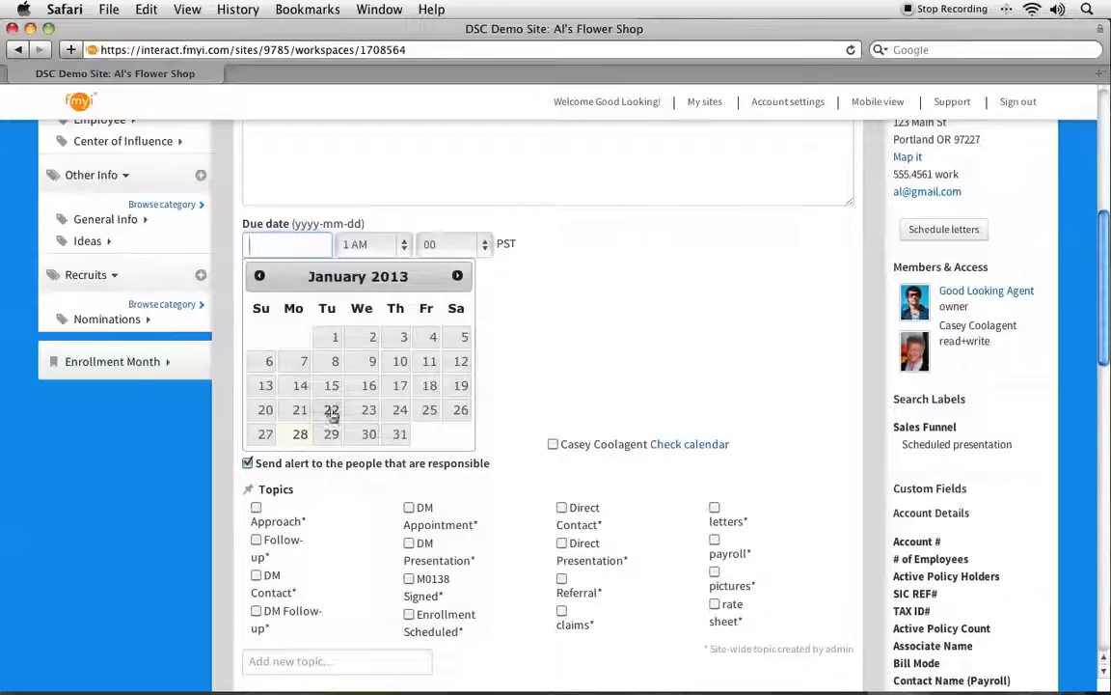
{"action": "left_click", "coordinate": [367, 434]}
{"action": "left_click", "coordinate": [553, 444]}
{"action": "scroll", "coordinate": [536, 579], "scroll_direction": "down", "scroll_amount": 4}
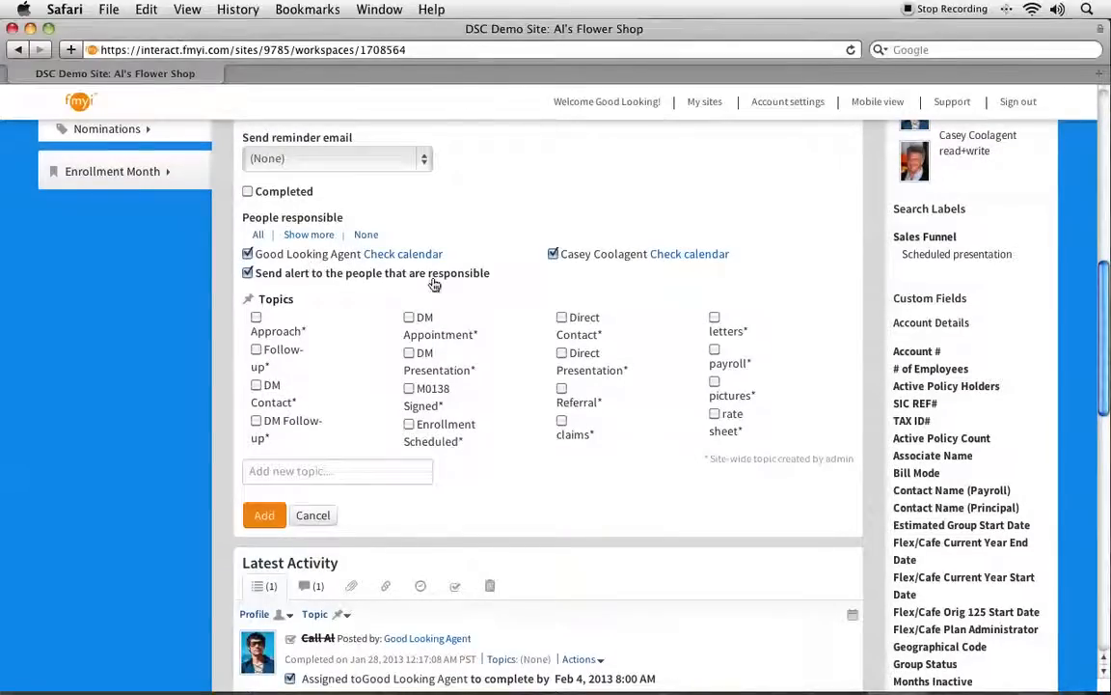
{"action": "left_click_drag", "start_coordinate": [490, 274], "coordinate": [253, 274]}
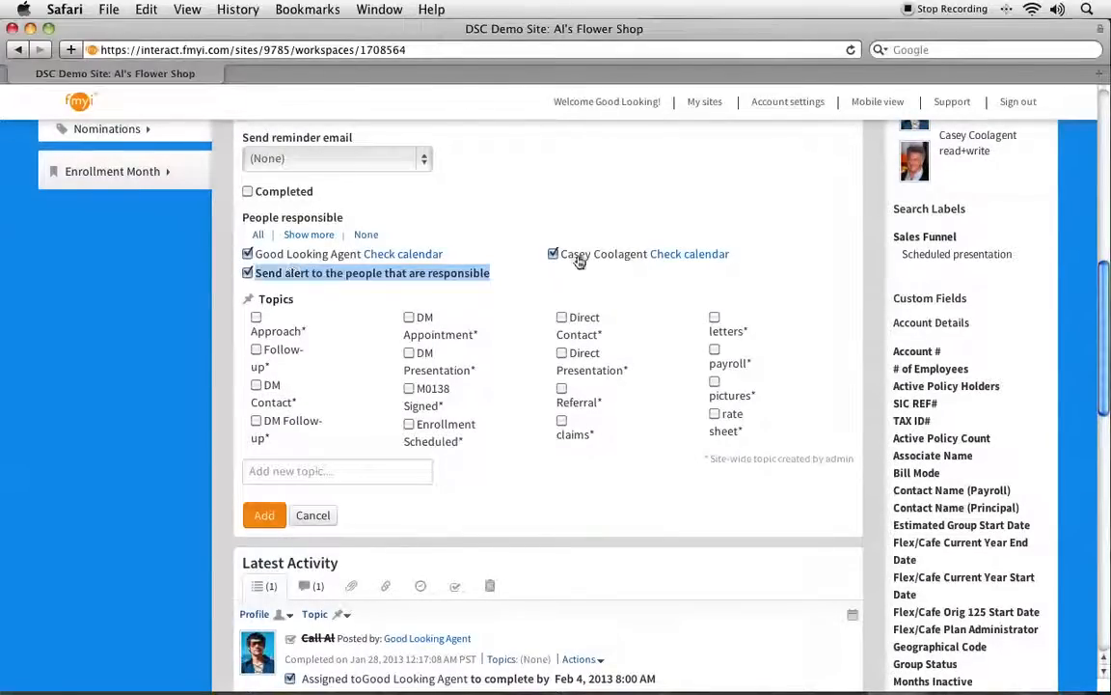
{"action": "left_click", "coordinate": [541, 280]}
Set the task's reminder email to 1 hour before and add the task to the page.
{"action": "scroll", "coordinate": [540, 280], "scroll_direction": "up", "scroll_amount": 1}
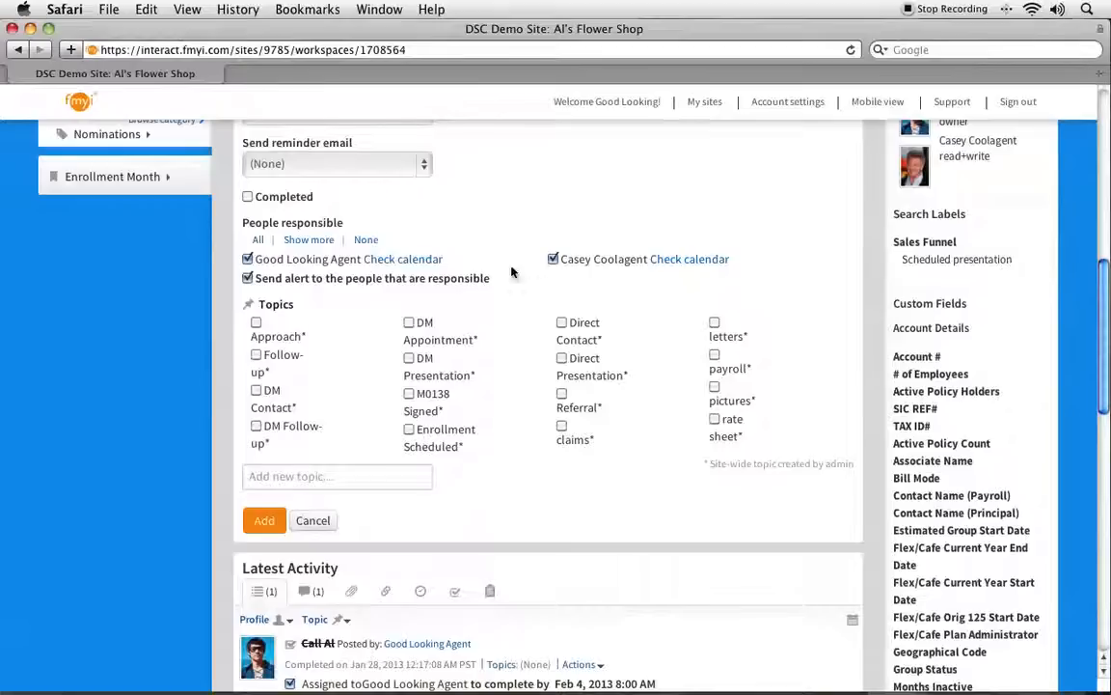
{"action": "double_click", "coordinate": [258, 144]}
{"action": "left_click", "coordinate": [253, 162]}
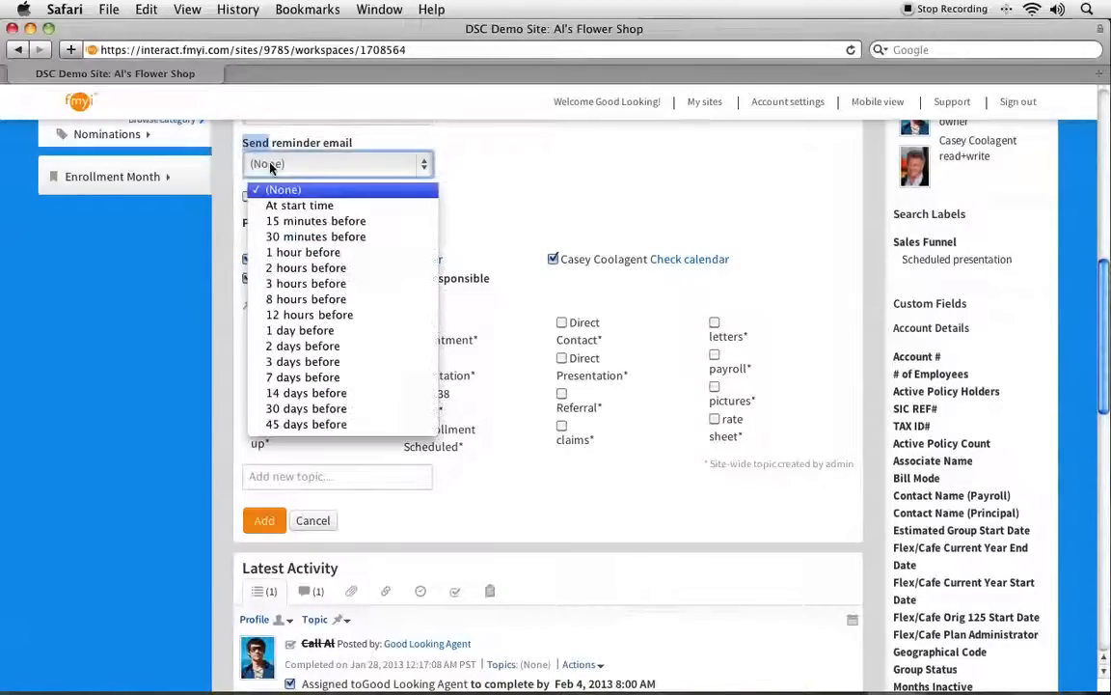
{"action": "left_click", "coordinate": [278, 254]}
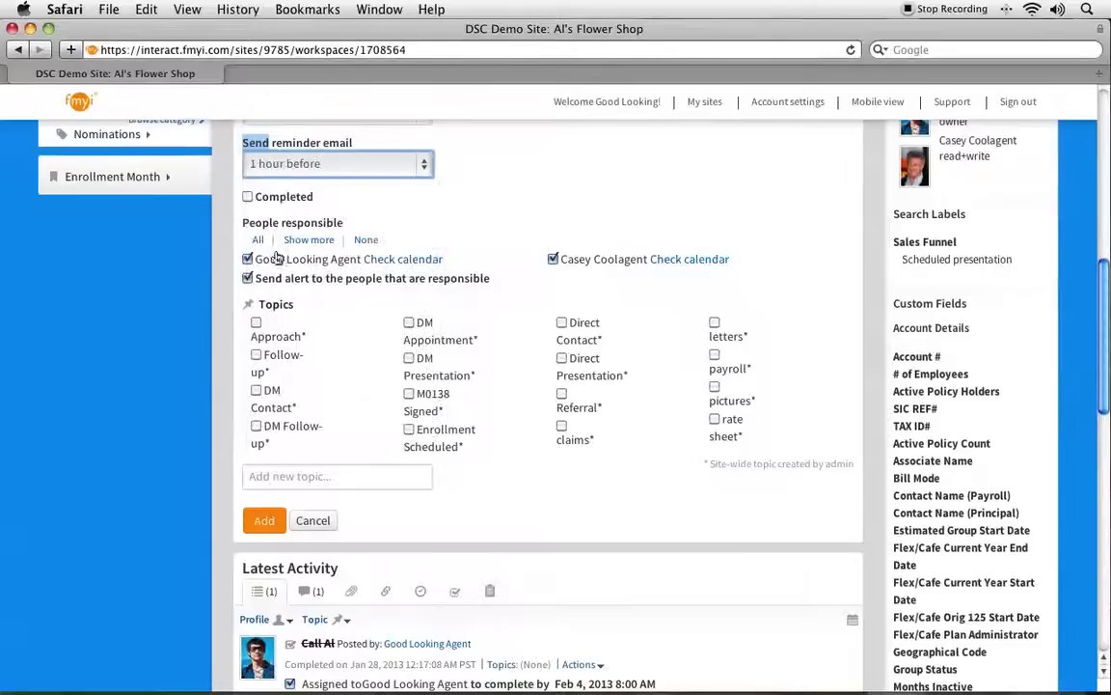
{"action": "left_click", "coordinate": [591, 183]}
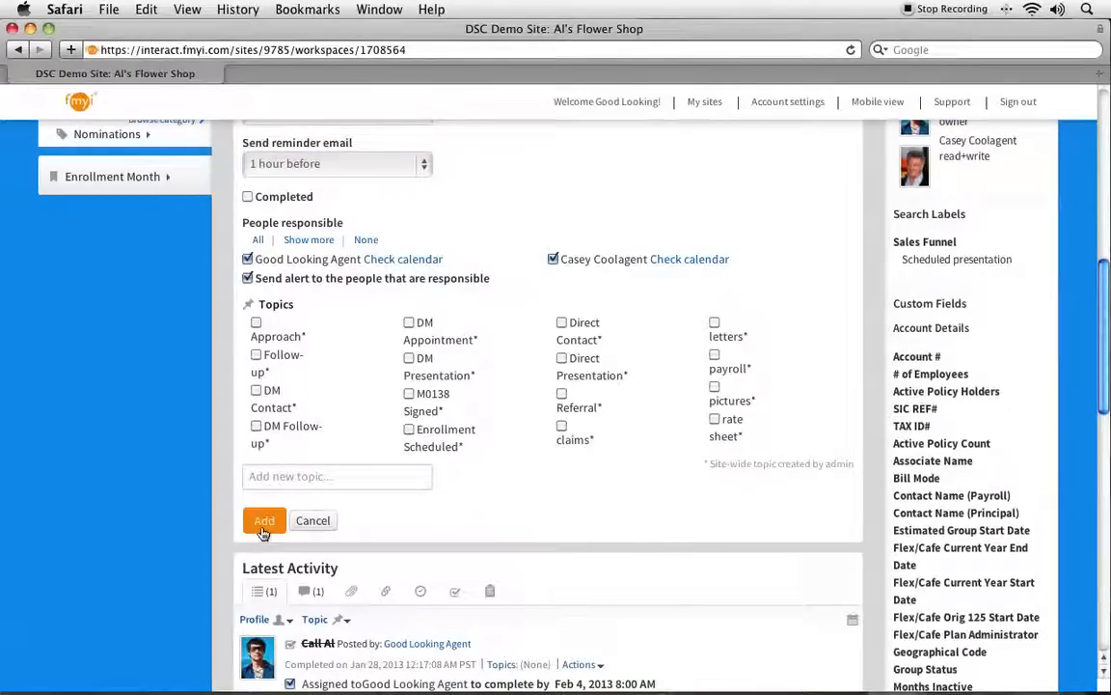
{"action": "left_click", "coordinate": [263, 526]}
Start a message post with a subject noting that the contact was talked to on the phone.
{"action": "scroll", "coordinate": [289, 444], "scroll_direction": "up", "scroll_amount": 3}
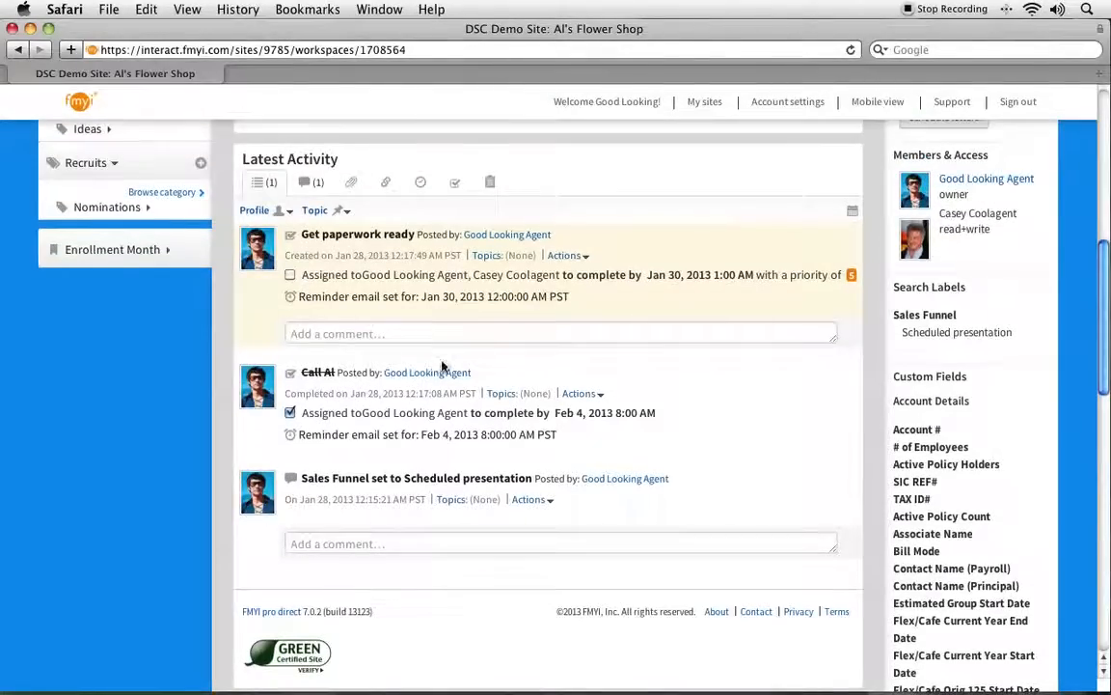
{"action": "scroll", "coordinate": [451, 360], "scroll_direction": "up", "scroll_amount": 10}
{"action": "scroll", "coordinate": [451, 360], "scroll_direction": "down", "scroll_amount": 2}
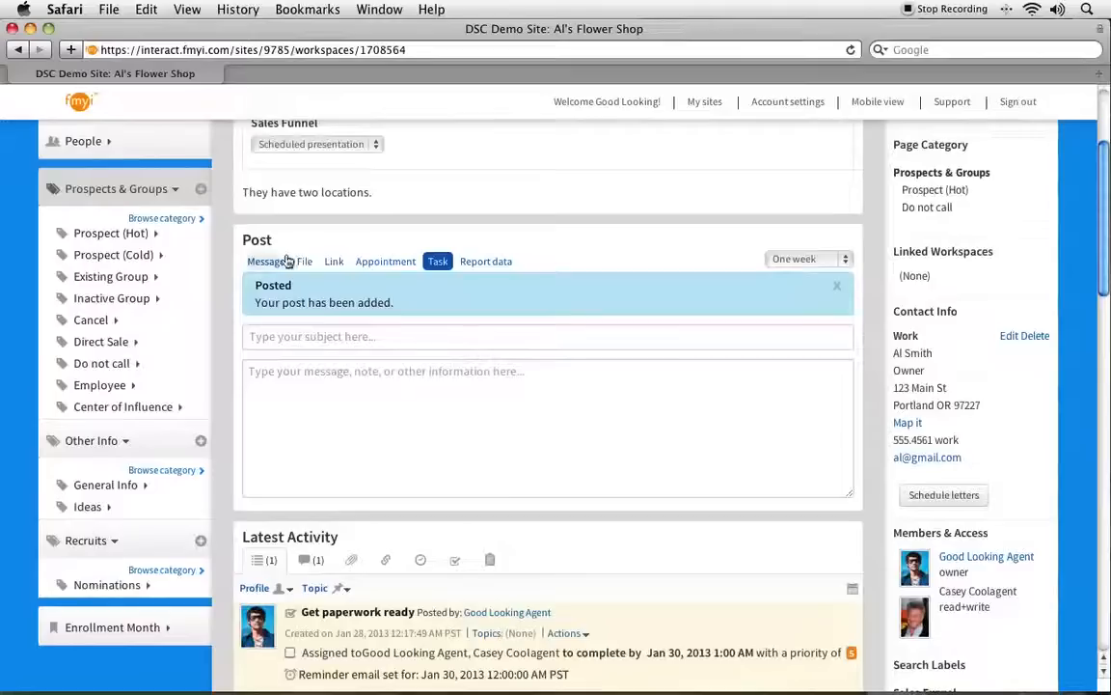
{"action": "left_click", "coordinate": [266, 261]}
{"action": "left_click", "coordinate": [253, 287]}
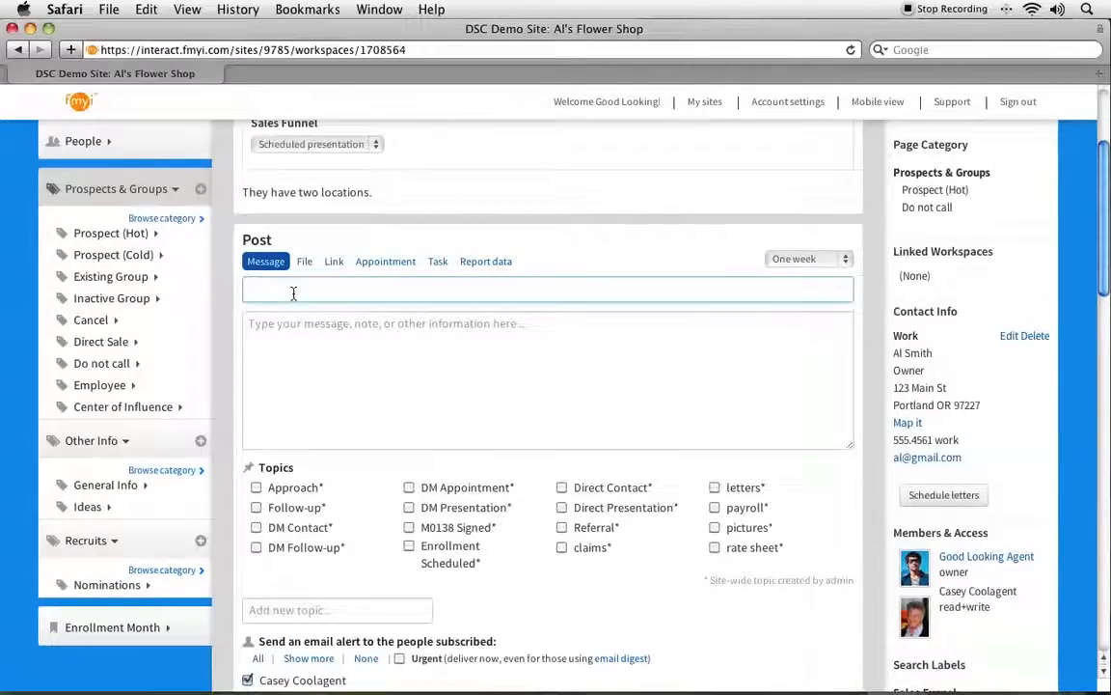
{"action": "type", "text": "Talked to Al on the phoo"}
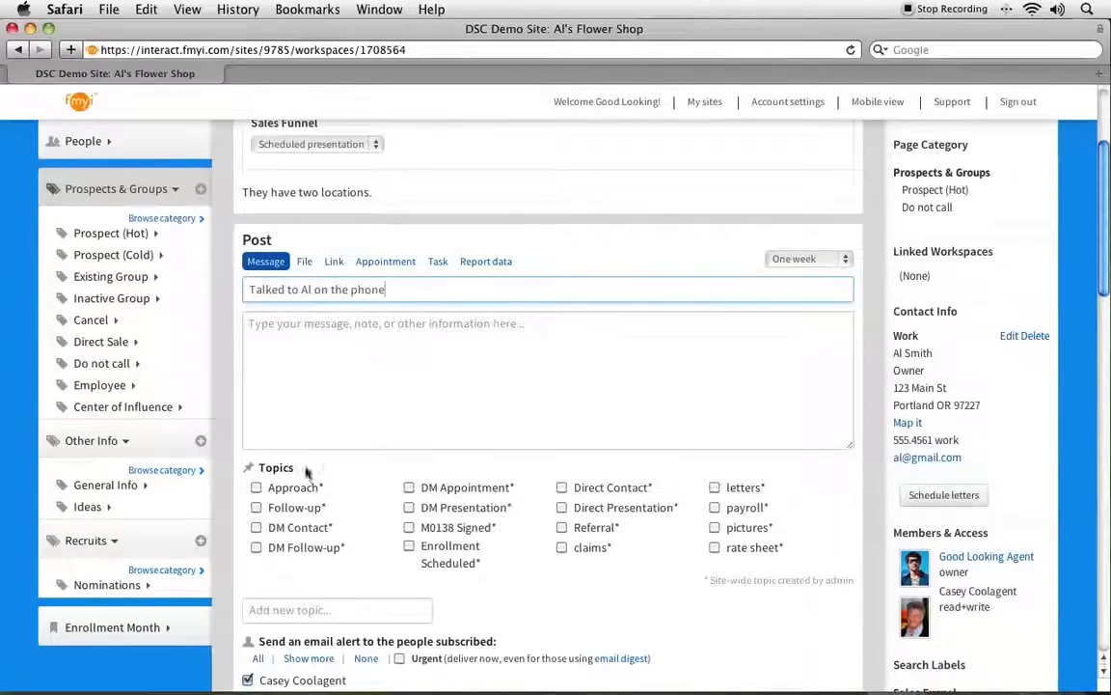
Show more people for the message's email alert and cancel the message post.
{"action": "scroll", "coordinate": [356, 561], "scroll_direction": "down", "scroll_amount": 3}
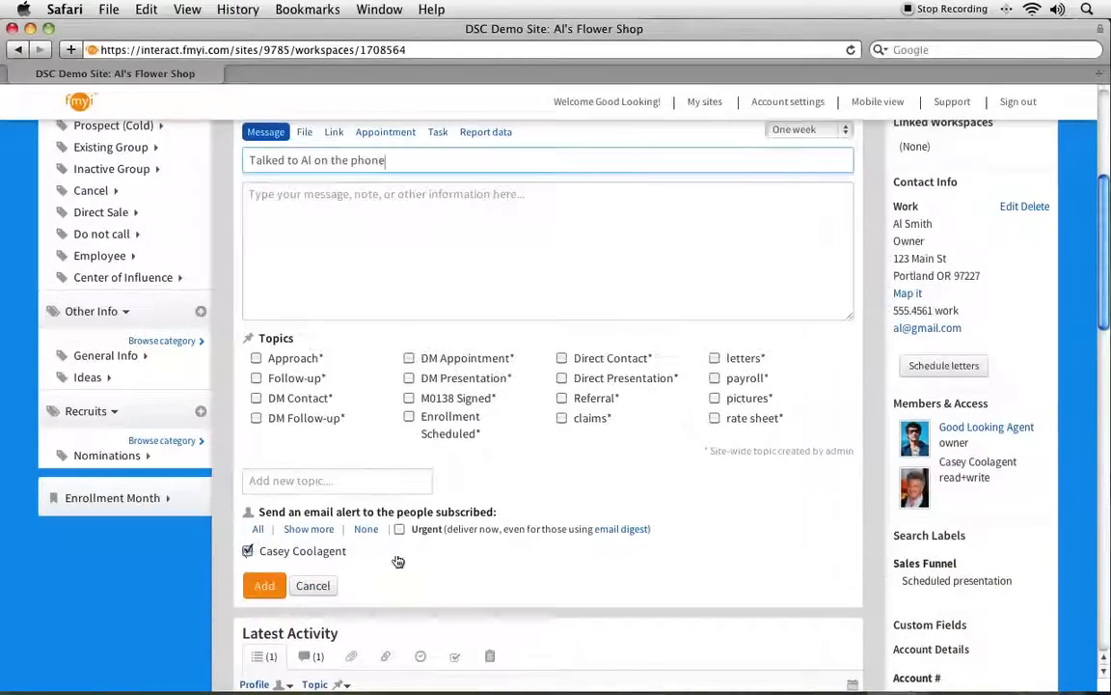
{"action": "left_click", "coordinate": [308, 529]}
{"action": "scroll", "coordinate": [319, 531], "scroll_direction": "down", "scroll_amount": 1}
{"action": "left_click", "coordinate": [559, 554]}
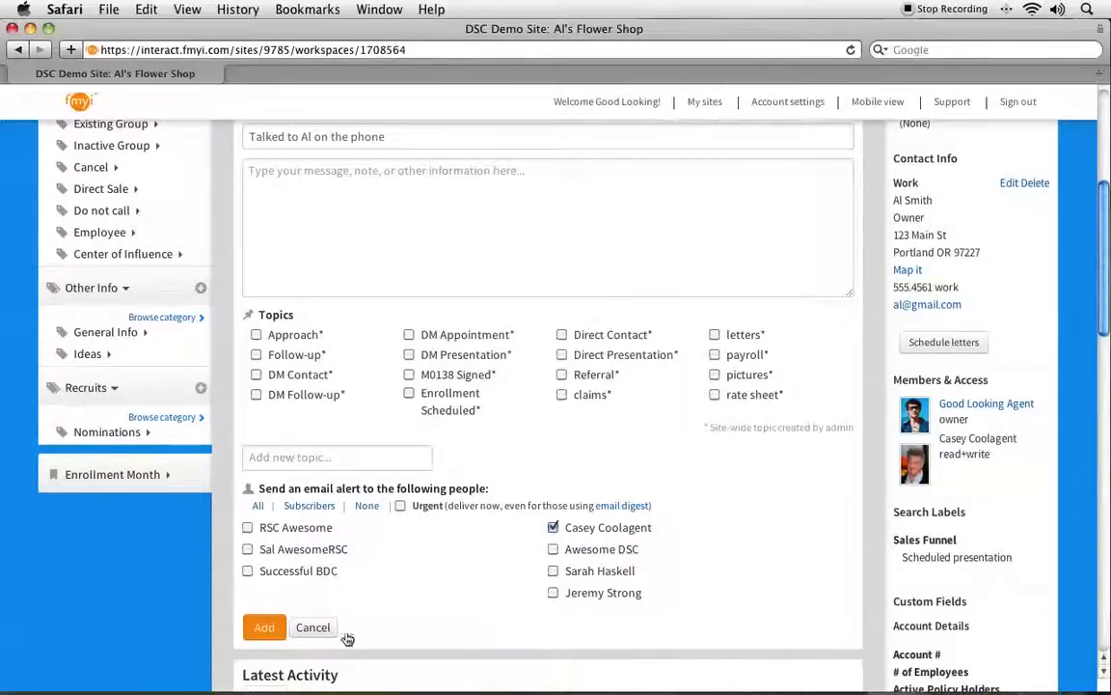
{"action": "left_click", "coordinate": [312, 628]}
Start an appointment post with a subject about meeting with the contact to go over MO138.
{"action": "scroll", "coordinate": [385, 520], "scroll_direction": "up", "scroll_amount": 3}
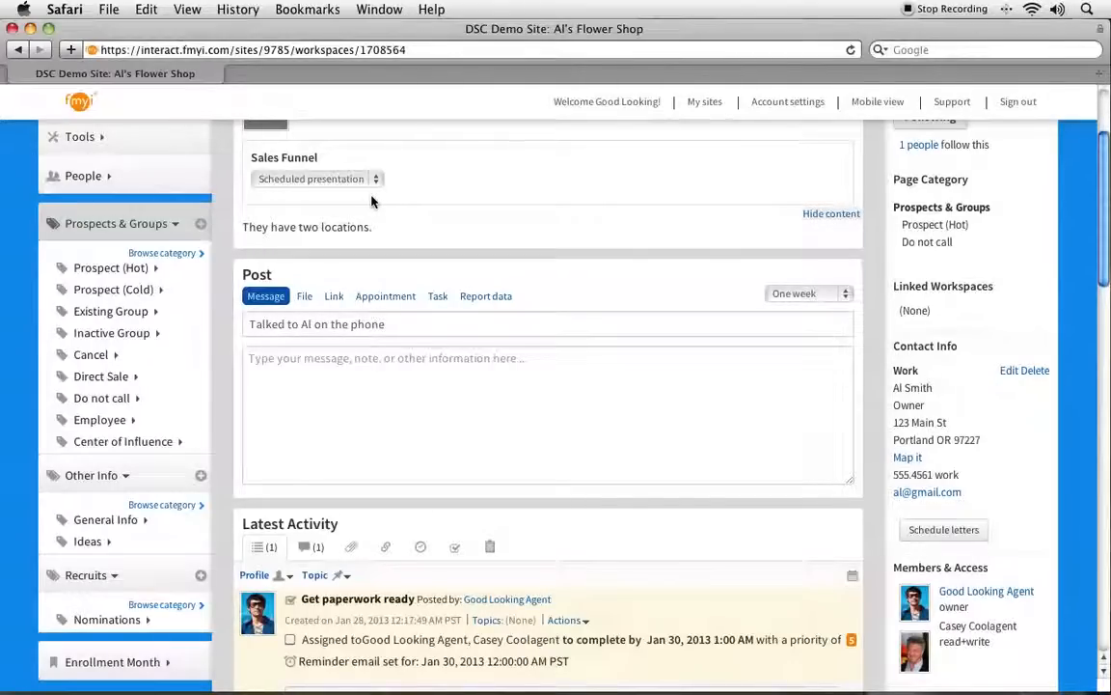
{"action": "left_click", "coordinate": [381, 299]}
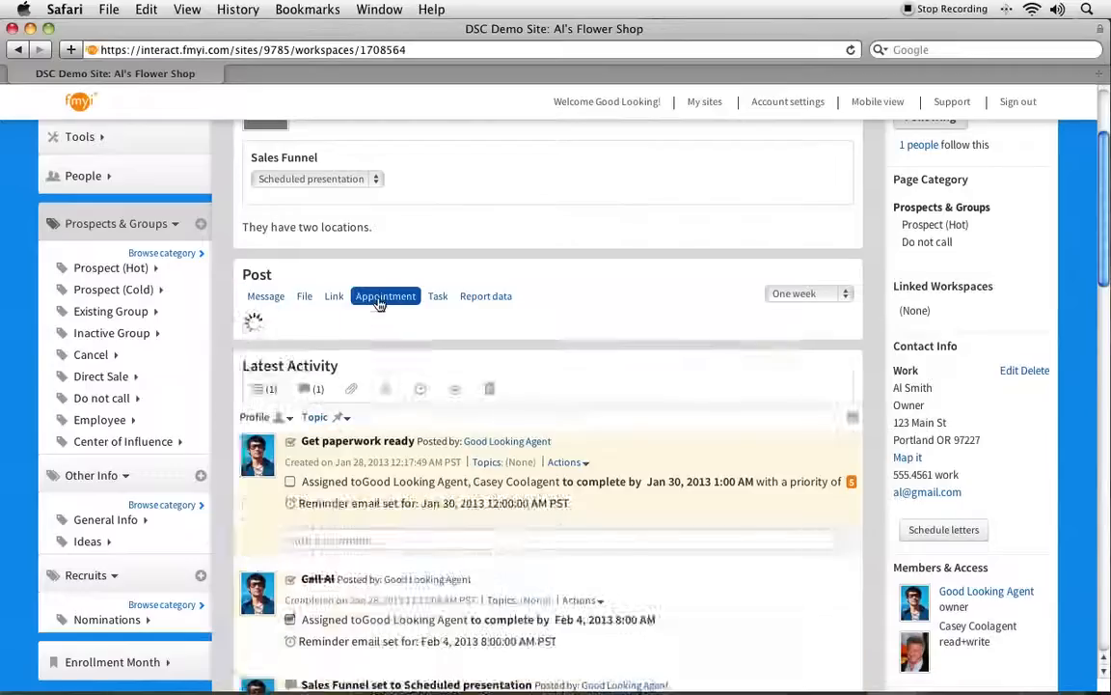
{"action": "left_click", "coordinate": [473, 323]}
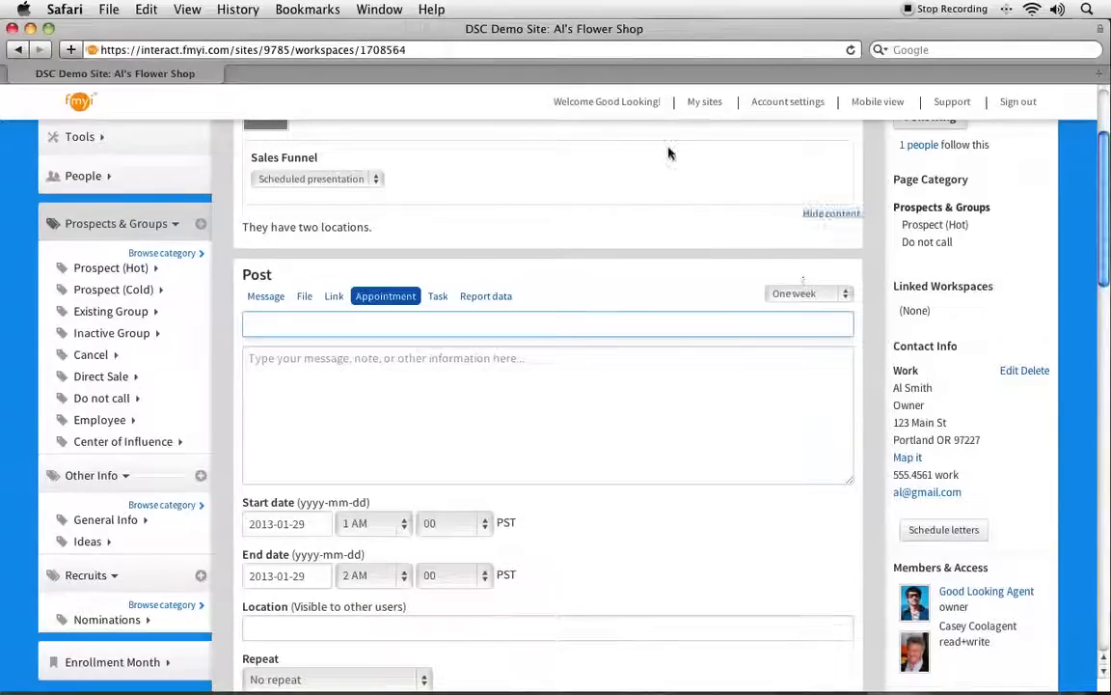
{"action": "type", "text": "Meet with Al to go over MO138"}
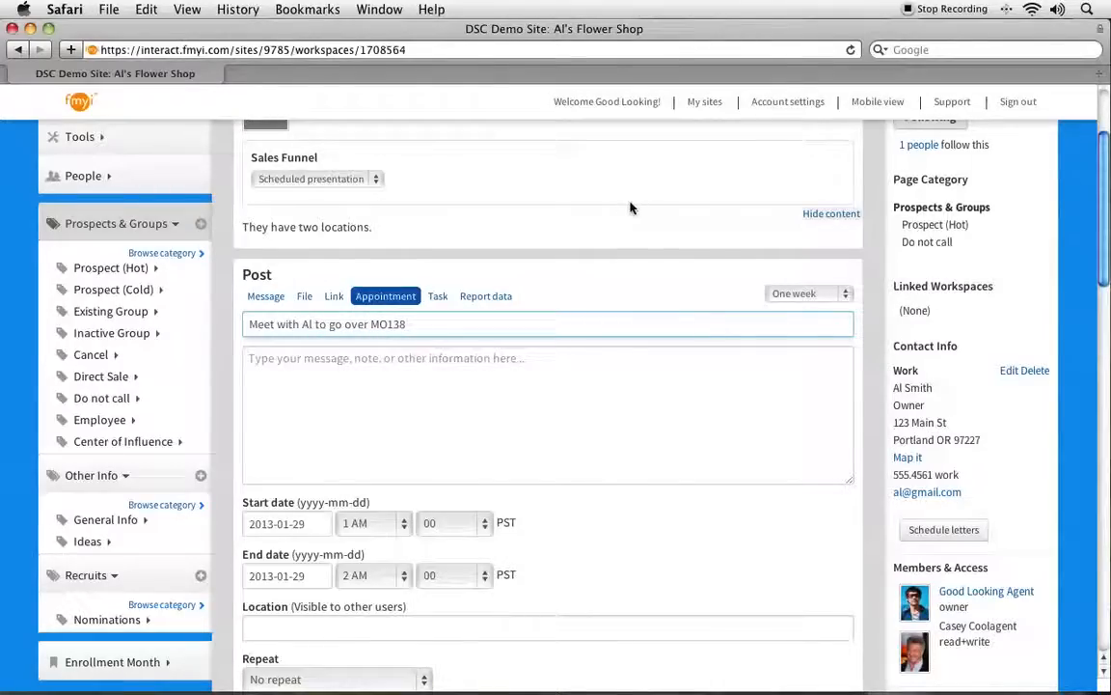
{"action": "left_click", "coordinate": [565, 421]}
{"action": "scroll", "coordinate": [548, 439], "scroll_direction": "down", "scroll_amount": 2}
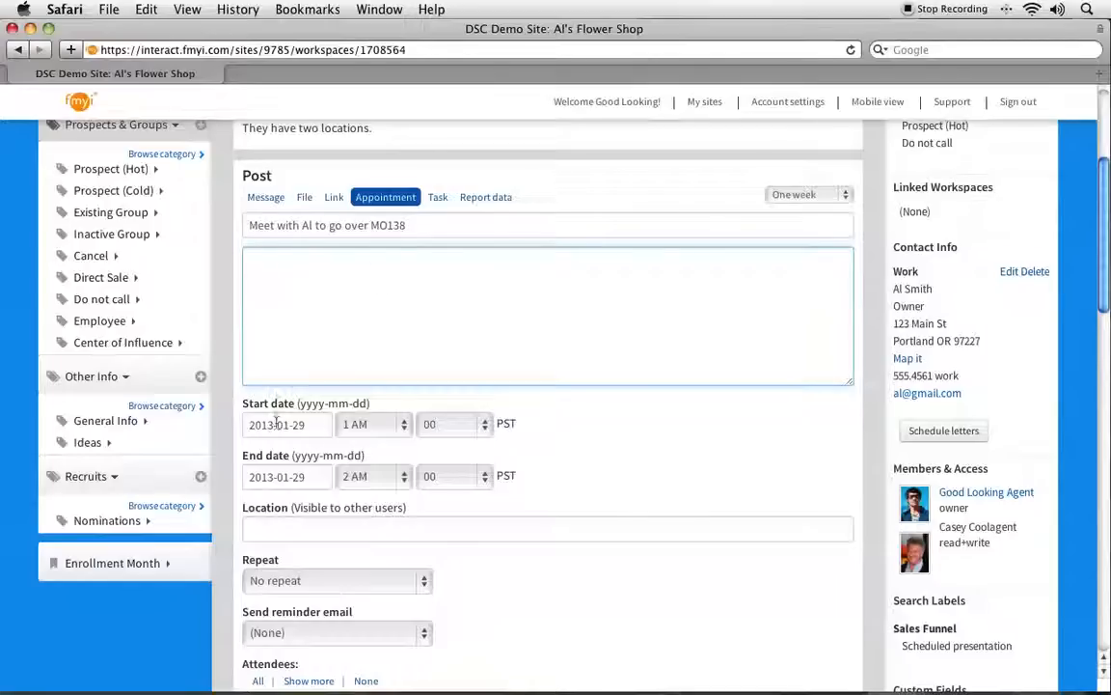
Set the appointment's start time to 1 PM and its reminder email to 1 hour before.
{"action": "left_click", "coordinate": [345, 425]}
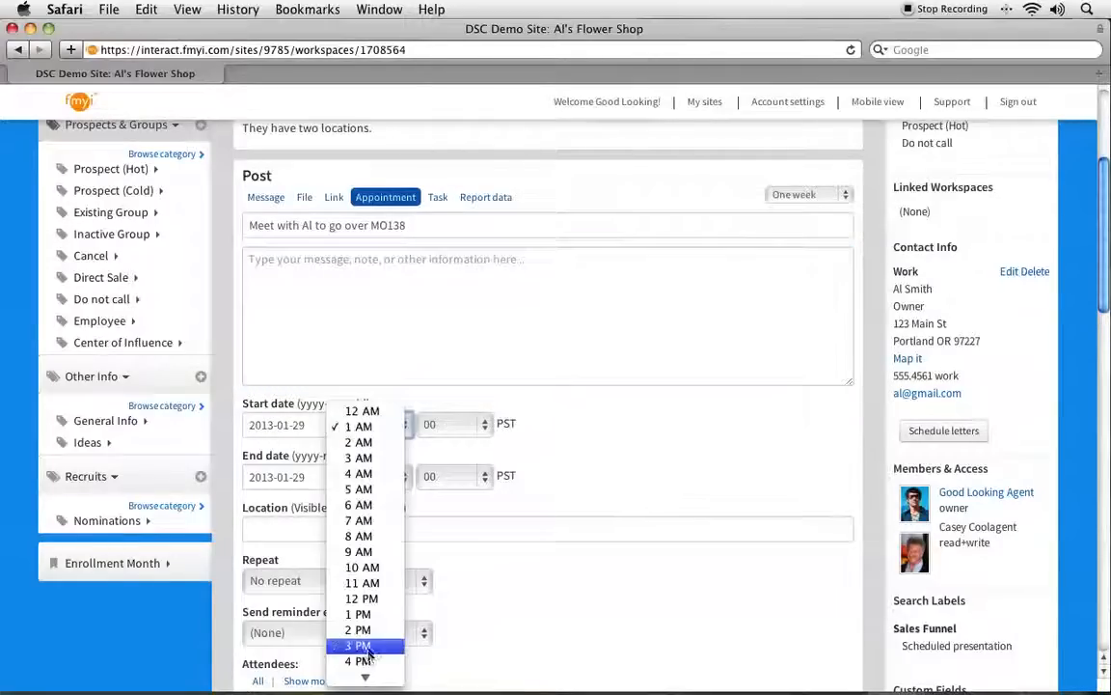
{"action": "left_click", "coordinate": [359, 615]}
{"action": "scroll", "coordinate": [578, 603], "scroll_direction": "down", "scroll_amount": 4}
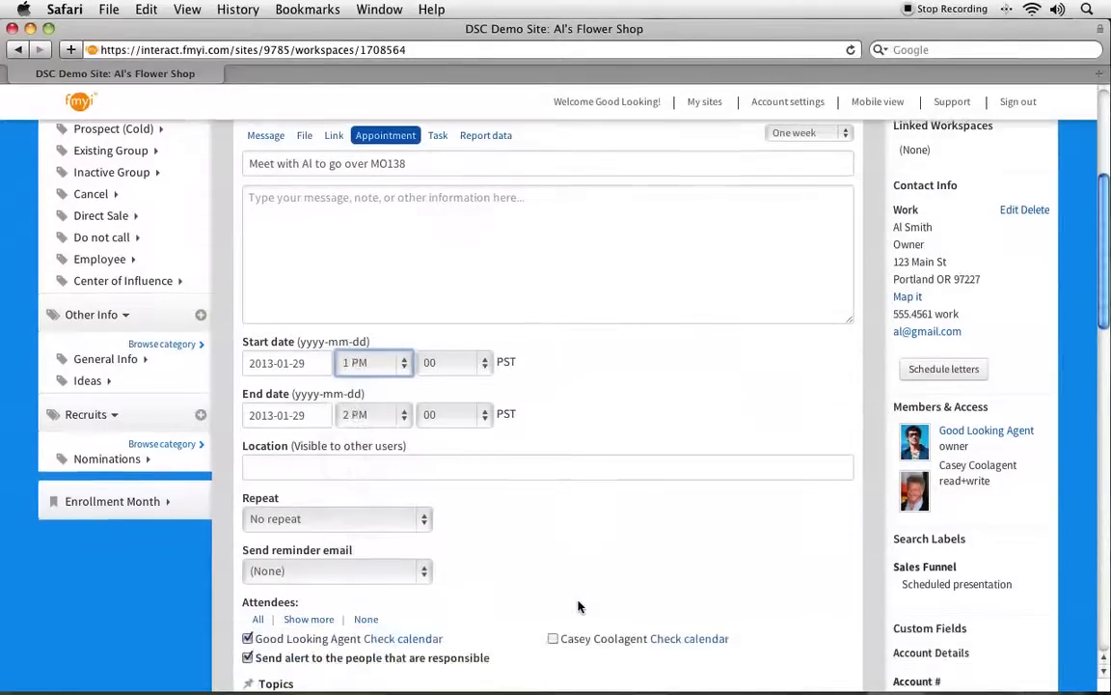
{"action": "left_click", "coordinate": [280, 438]}
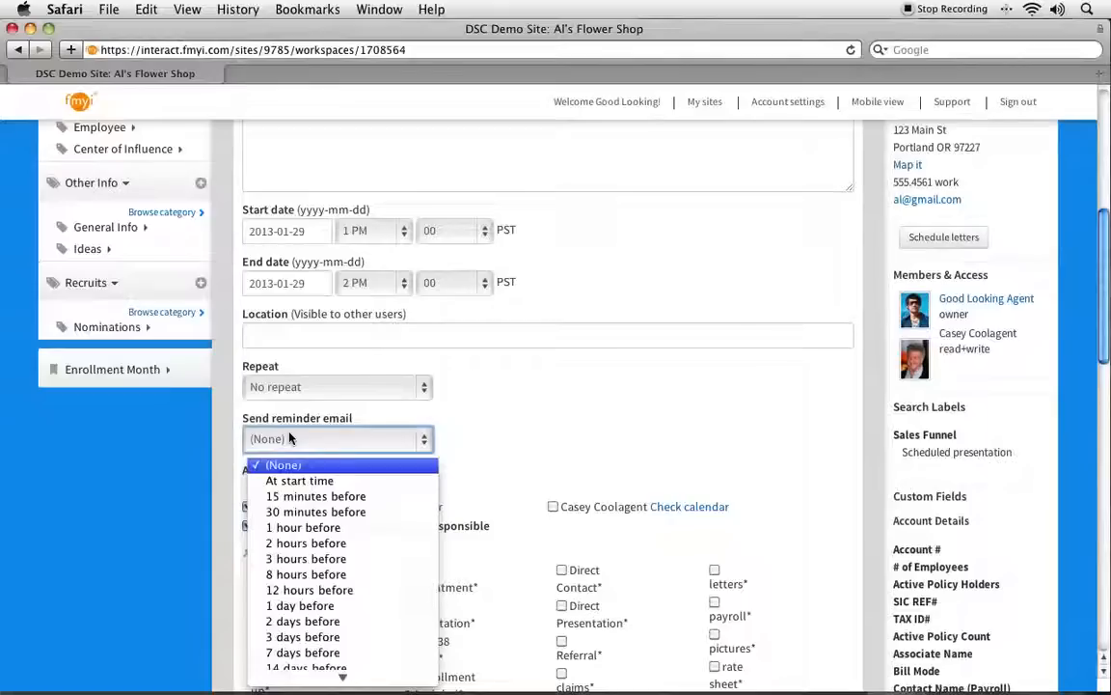
{"action": "left_click", "coordinate": [306, 535]}
Include the page's read+write member as an attendee and add the appointment to the page.
{"action": "scroll", "coordinate": [290, 386], "scroll_direction": "down", "scroll_amount": 4}
{"action": "left_click", "coordinate": [553, 325]}
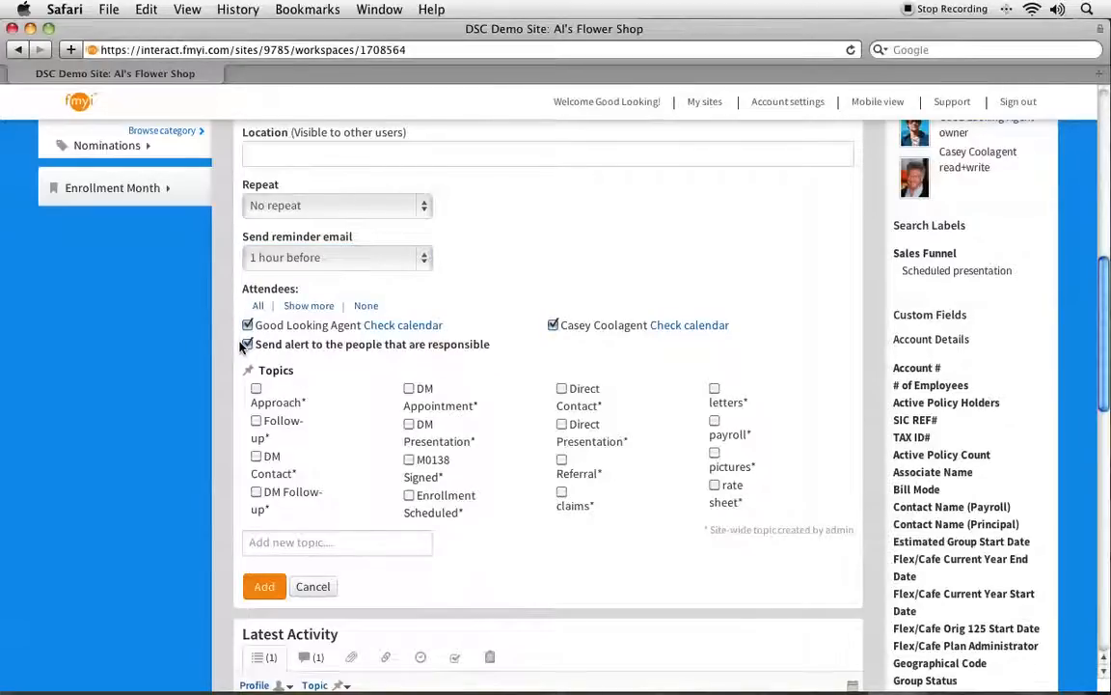
{"action": "left_click_drag", "start_coordinate": [256, 344], "coordinate": [495, 351]}
{"action": "left_click", "coordinate": [512, 356]}
{"action": "left_click", "coordinate": [265, 588]}
{"action": "scroll", "coordinate": [307, 516], "scroll_direction": "up", "scroll_amount": 1}
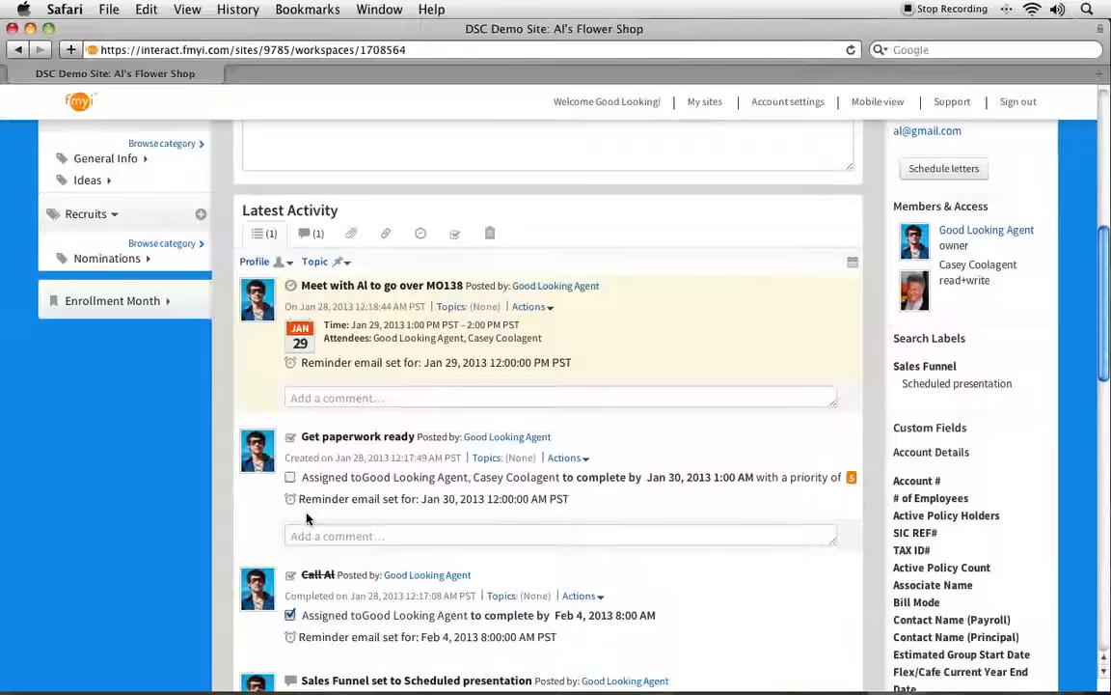
{"action": "scroll", "coordinate": [307, 519], "scroll_direction": "down", "scroll_amount": 2}
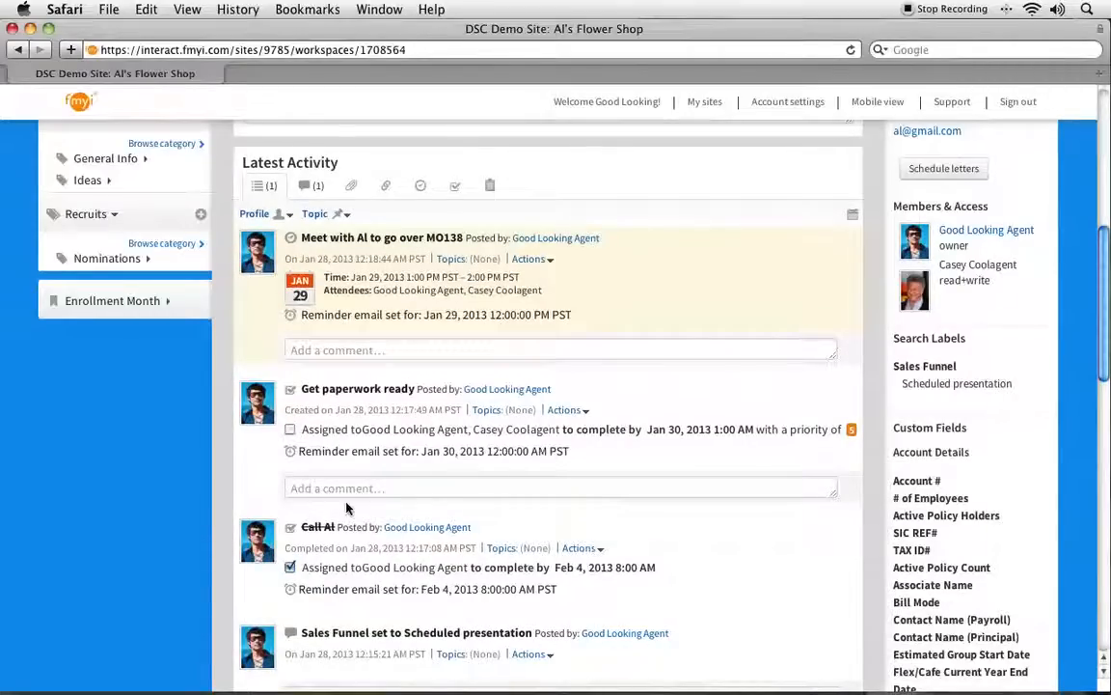
Open the personal calendar, review the January 2013 appointments and tasks, and return to the site's home page.
{"action": "scroll", "coordinate": [347, 509], "scroll_direction": "up", "scroll_amount": 10}
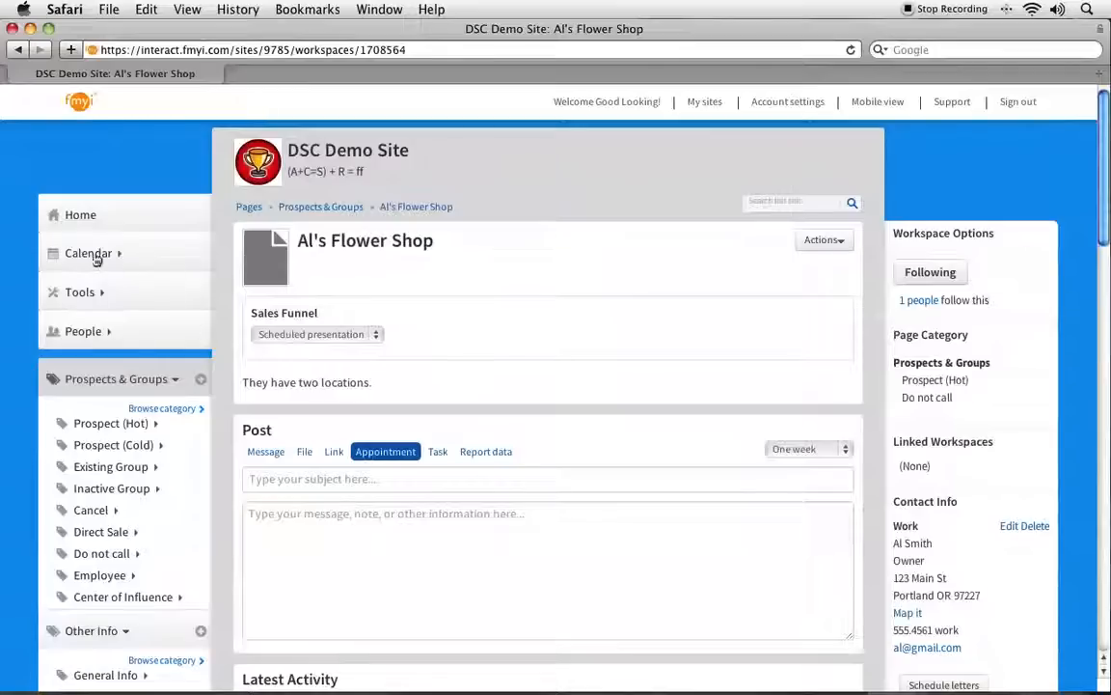
{"action": "left_click", "coordinate": [96, 255]}
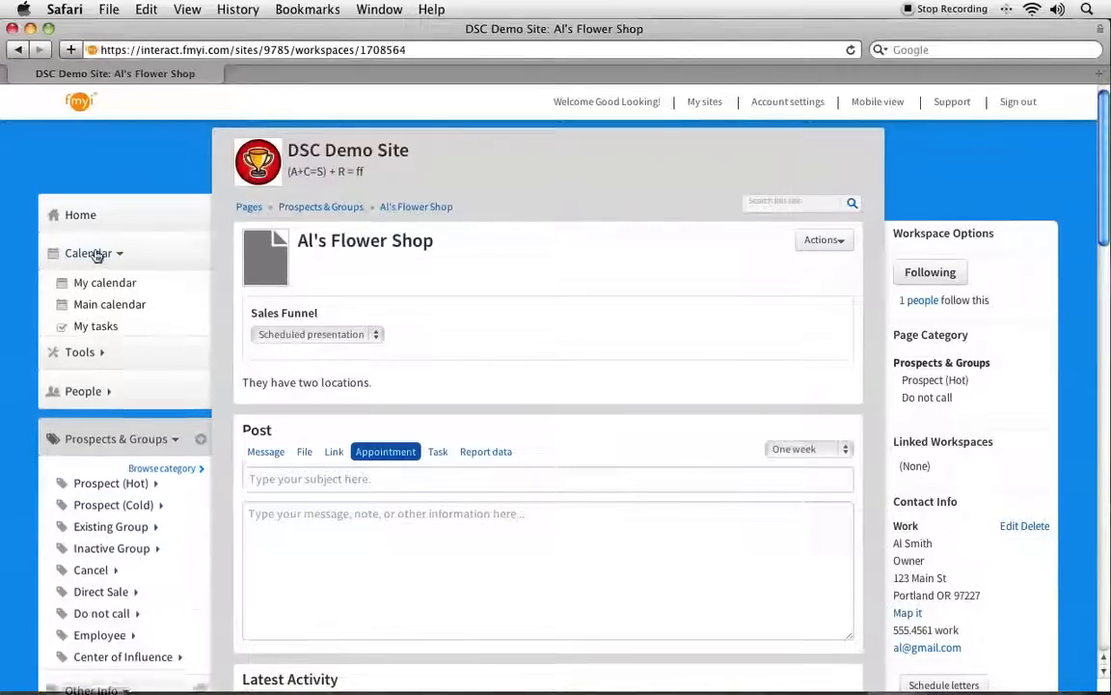
{"action": "left_click", "coordinate": [96, 284]}
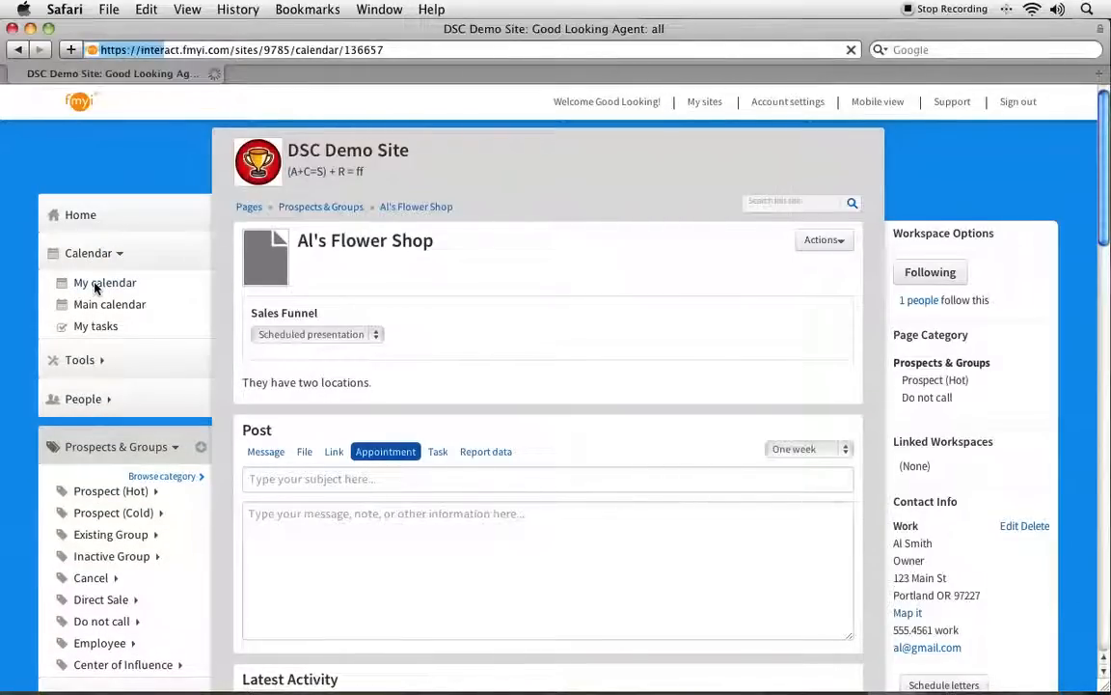
{"action": "scroll", "coordinate": [377, 380], "scroll_direction": "down", "scroll_amount": 3}
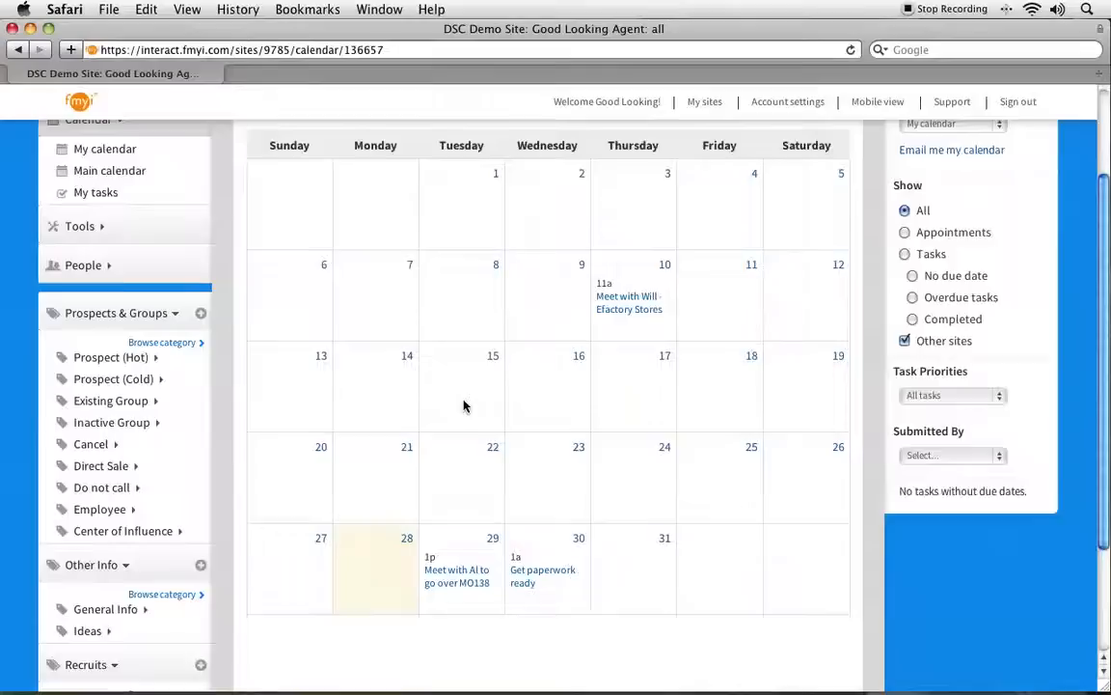
{"action": "scroll", "coordinate": [464, 404], "scroll_direction": "up", "scroll_amount": 3}
{"action": "scroll", "coordinate": [464, 404], "scroll_direction": "down", "scroll_amount": 2}
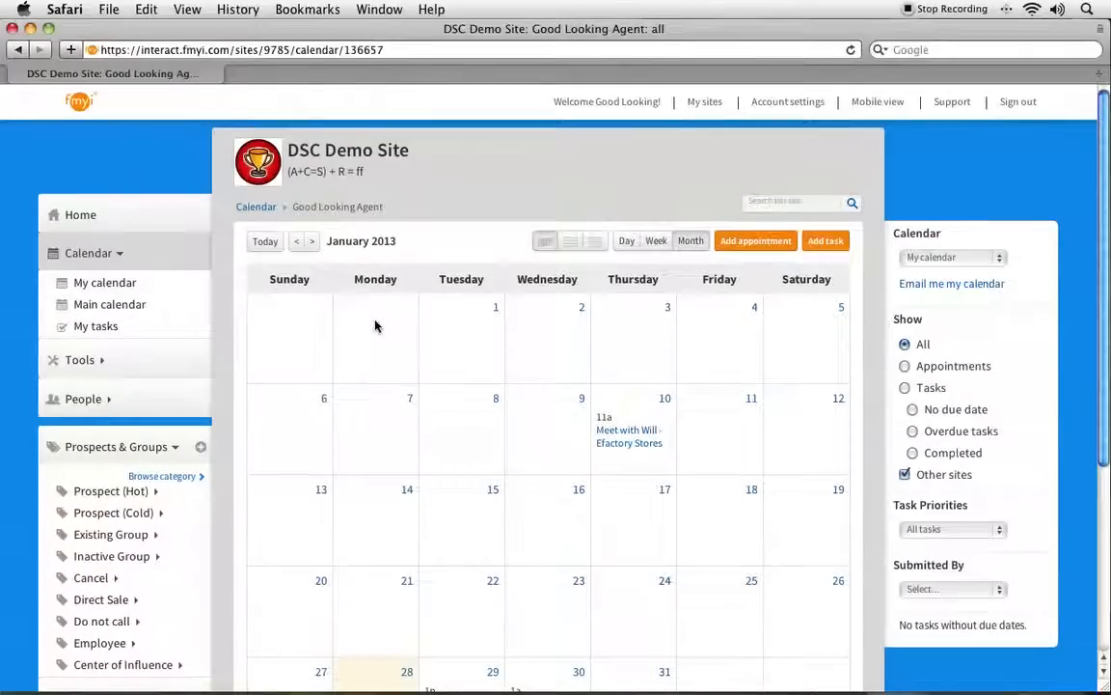
{"action": "left_click", "coordinate": [80, 218]}
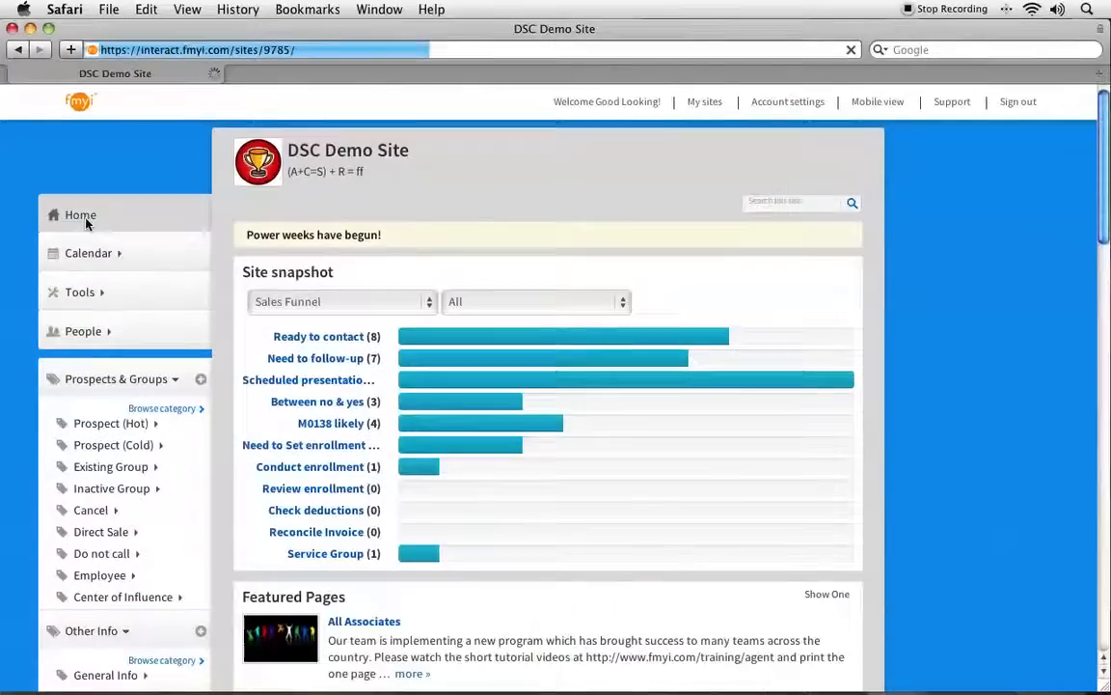